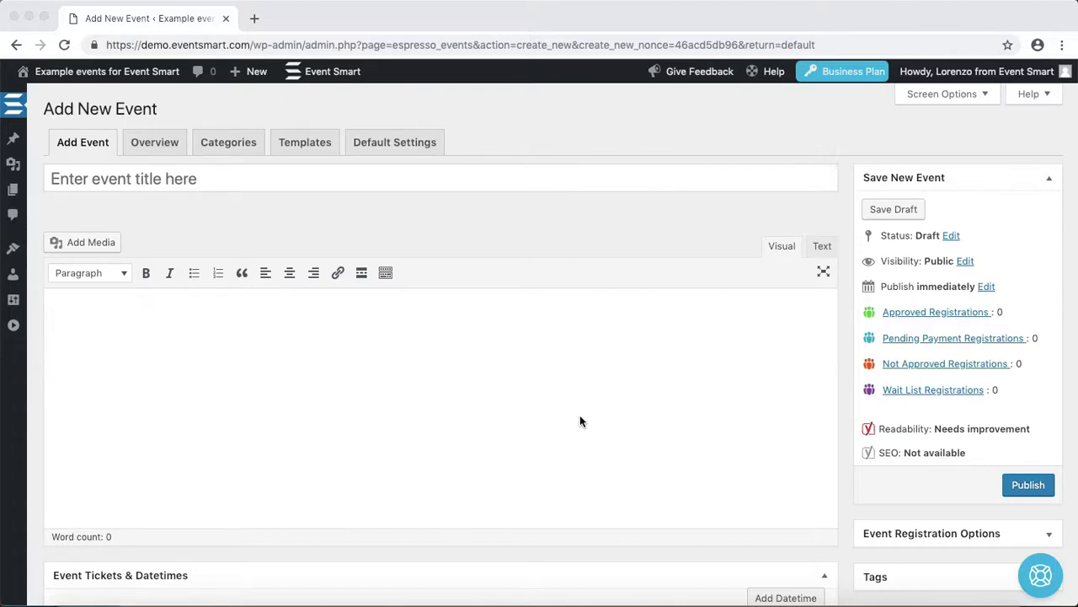
Title the new event "Summer Art Camp"
{"action": "left_click", "coordinate": [551, 178]}
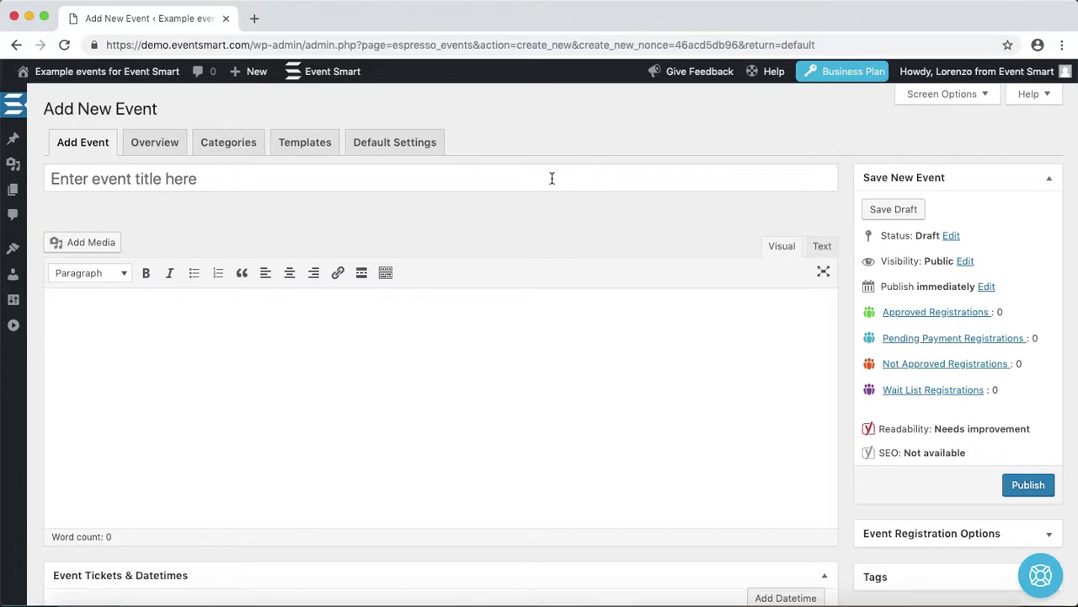
{"action": "type", "text": "Sum"}
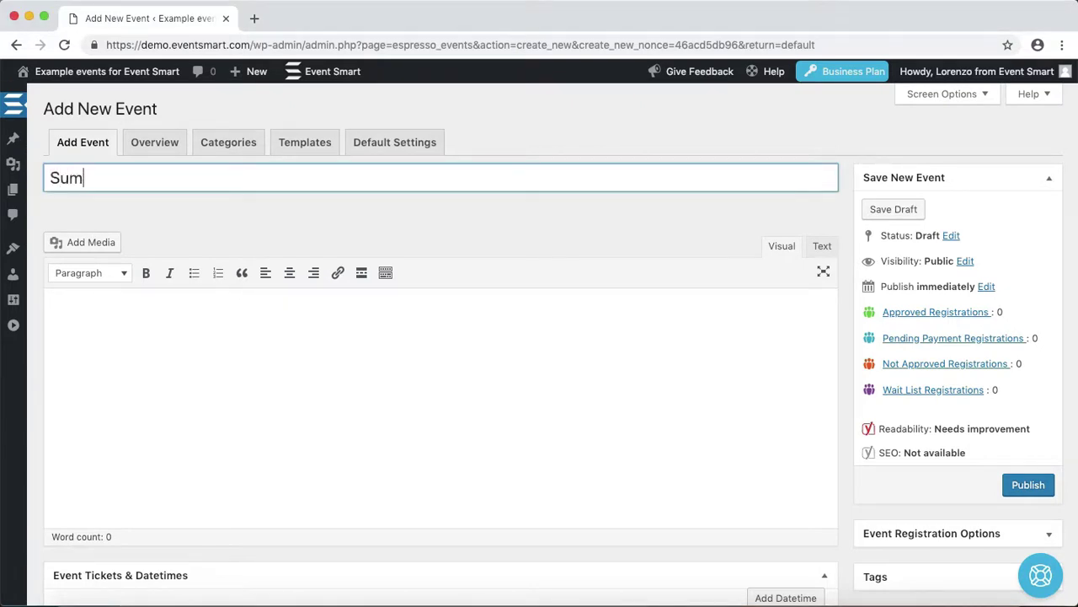
{"action": "type", "text": "mer Art Camp"}
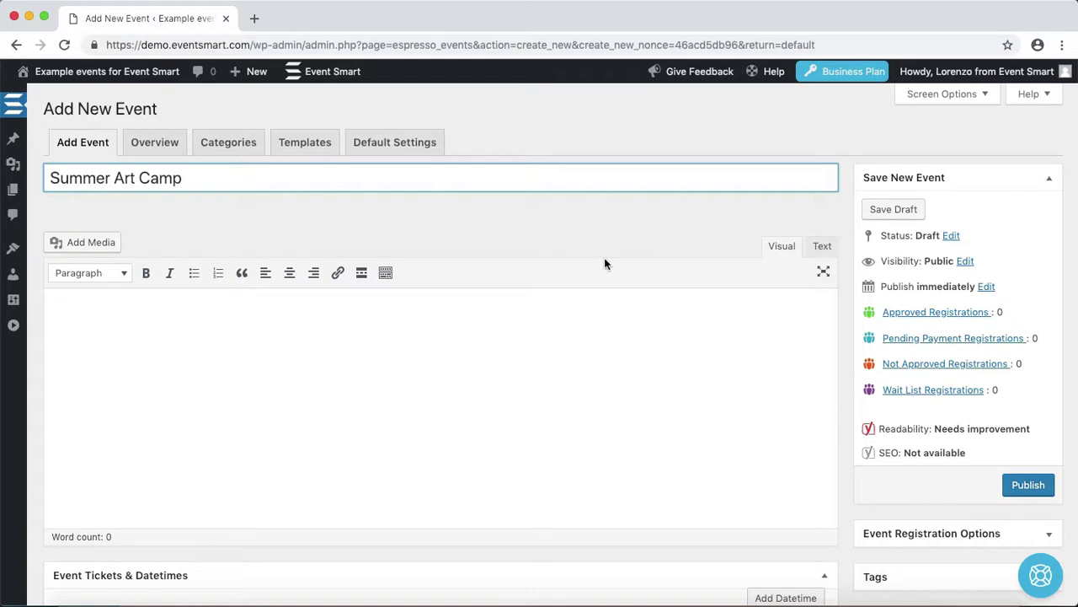
Describe a one week children's art camp: August 5-9 (beginners, $99), 12-16 (intermediate, $149) and 19-23 (advanced, $199), each 9am through 12pm
{"action": "left_click", "coordinate": [599, 327]}
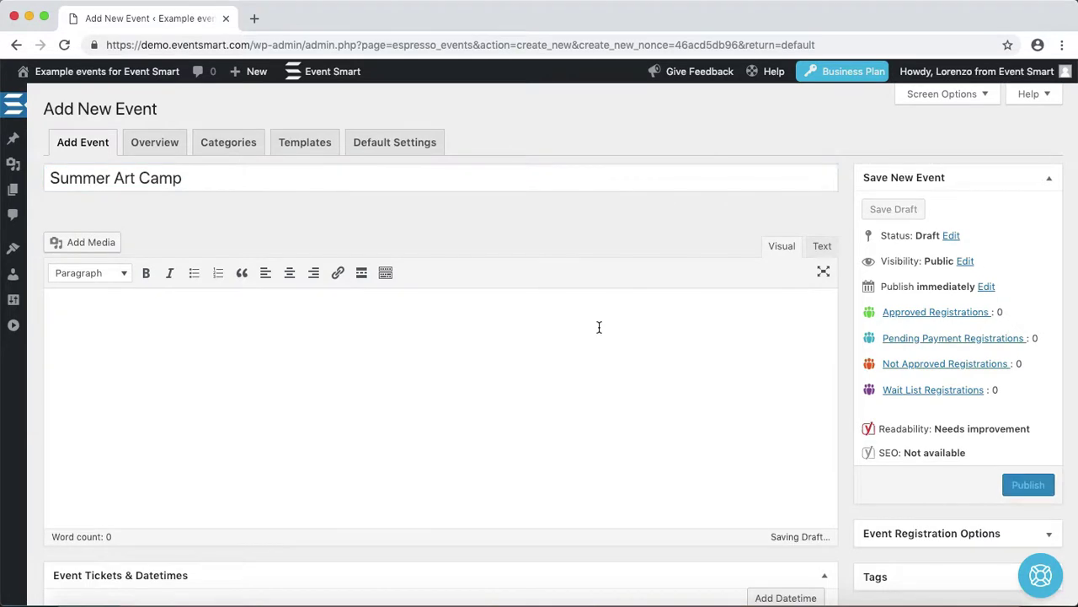
{"action": "type", "text": "Event details  A one week art camp for children with different levels.  Dates  - August 5 through August 9 from 9am through 12pm - August 12 through August 16 from 9am through 12pm - August 19 through August 23 from 9am through 12pm  Pricing - Registration for beginners (August 5 through August 9): $99 - Registration for intermediate (August 12 through August 16): $149 - Registration for advanced (August 19 through August 23): $199"}
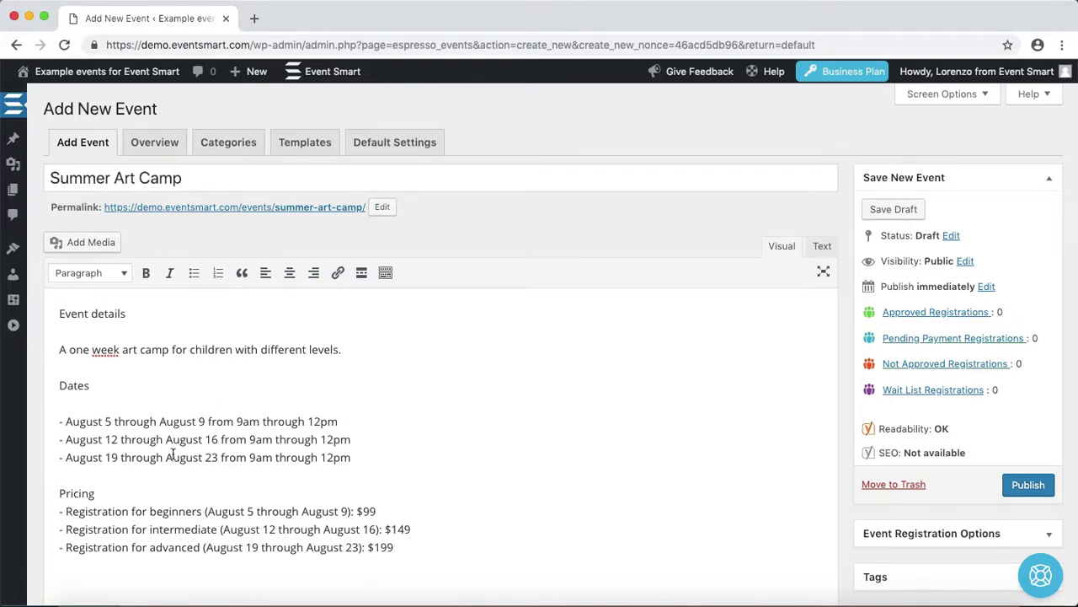
Set the start of the first event datetime to August 5, 2019 at 09:00 am
{"action": "scroll", "coordinate": [445, 417], "scroll_direction": "down", "scroll_amount": 5}
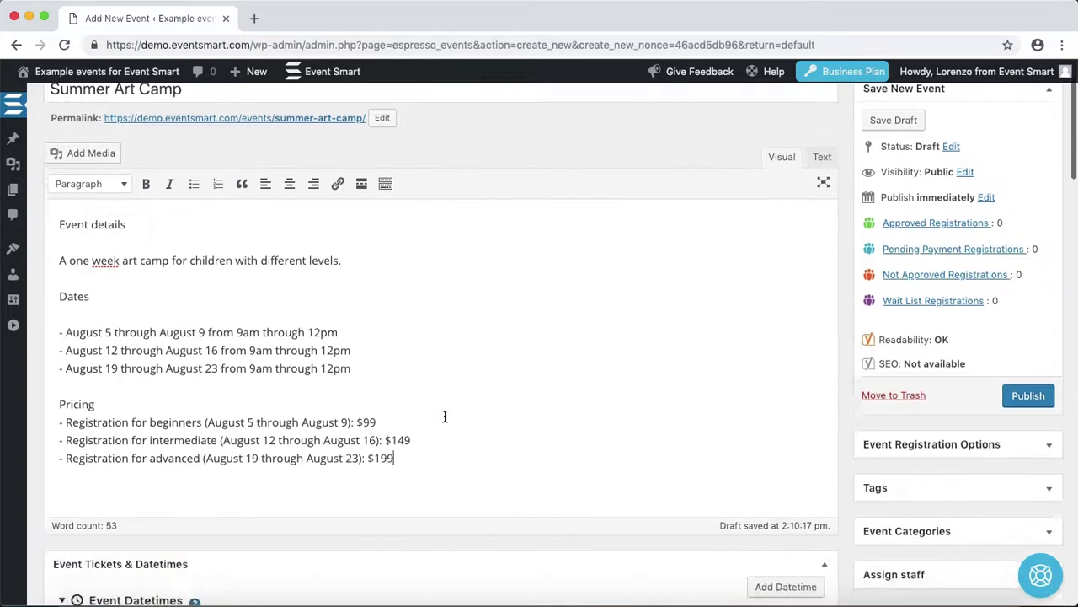
{"action": "scroll", "coordinate": [444, 420], "scroll_direction": "down", "scroll_amount": 1}
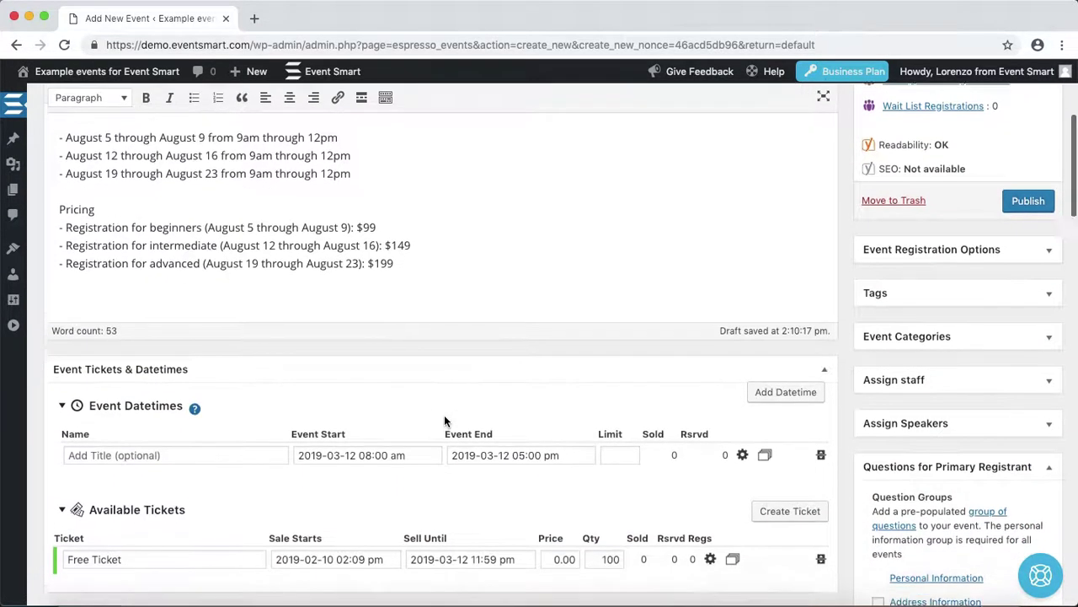
{"action": "left_click", "coordinate": [382, 453]}
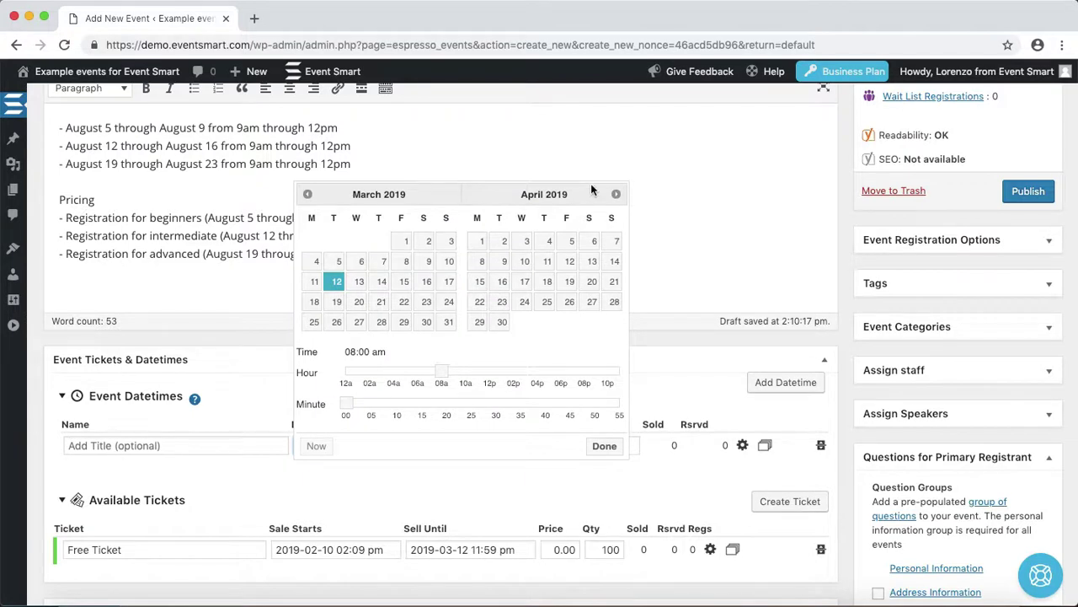
{"action": "left_click", "coordinate": [617, 195]}
{"action": "left_click", "coordinate": [616, 195]}
{"action": "left_click", "coordinate": [617, 195]}
{"action": "left_click", "coordinate": [616, 194]}
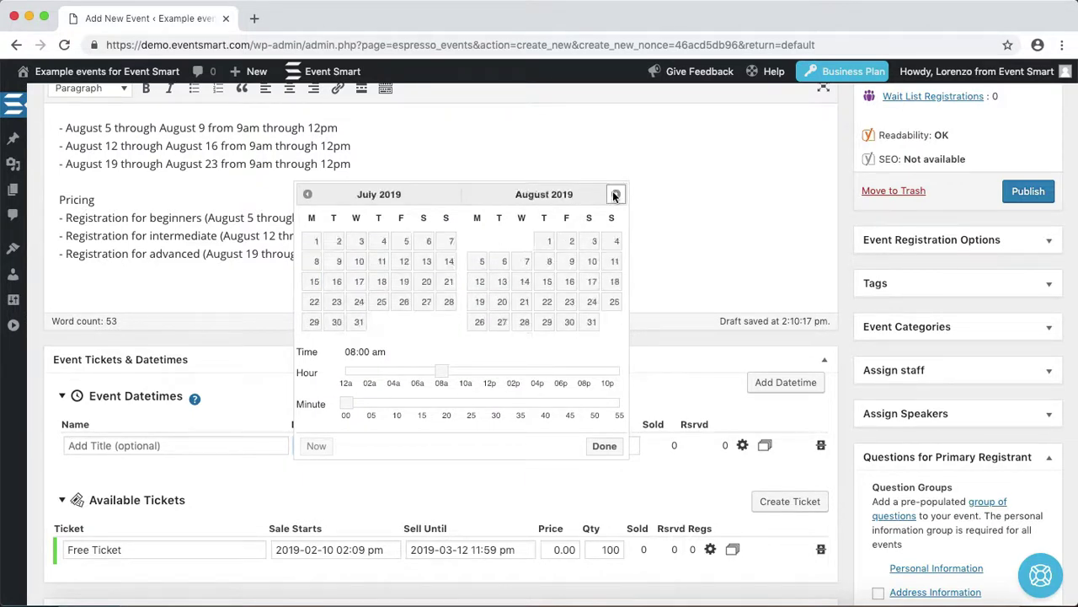
{"action": "left_click", "coordinate": [479, 263]}
{"action": "left_click_drag", "start_coordinate": [441, 370], "coordinate": [455, 373]}
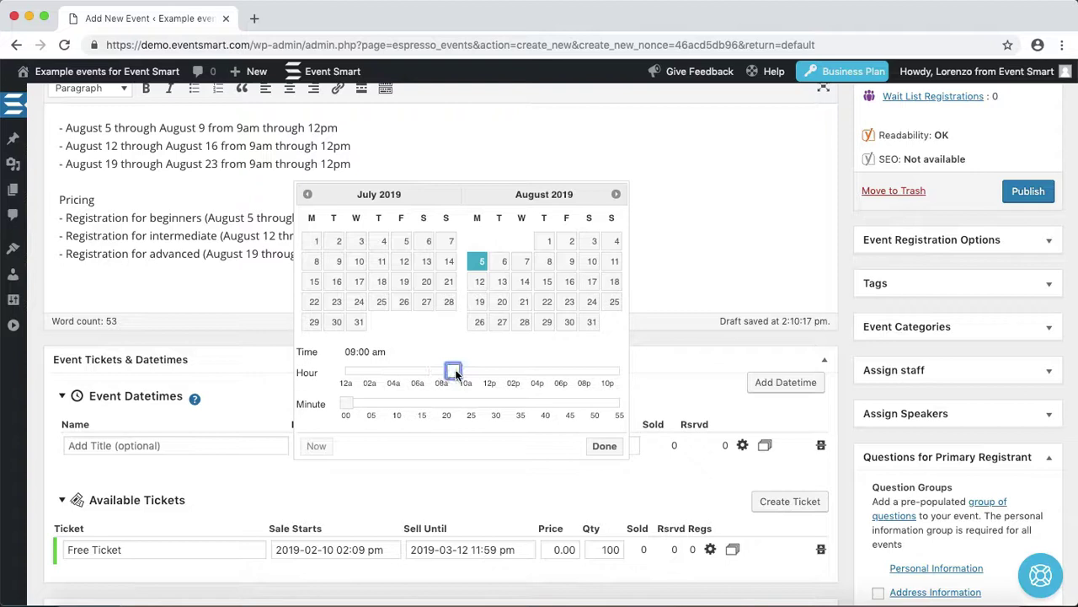
{"action": "left_click", "coordinate": [604, 446]}
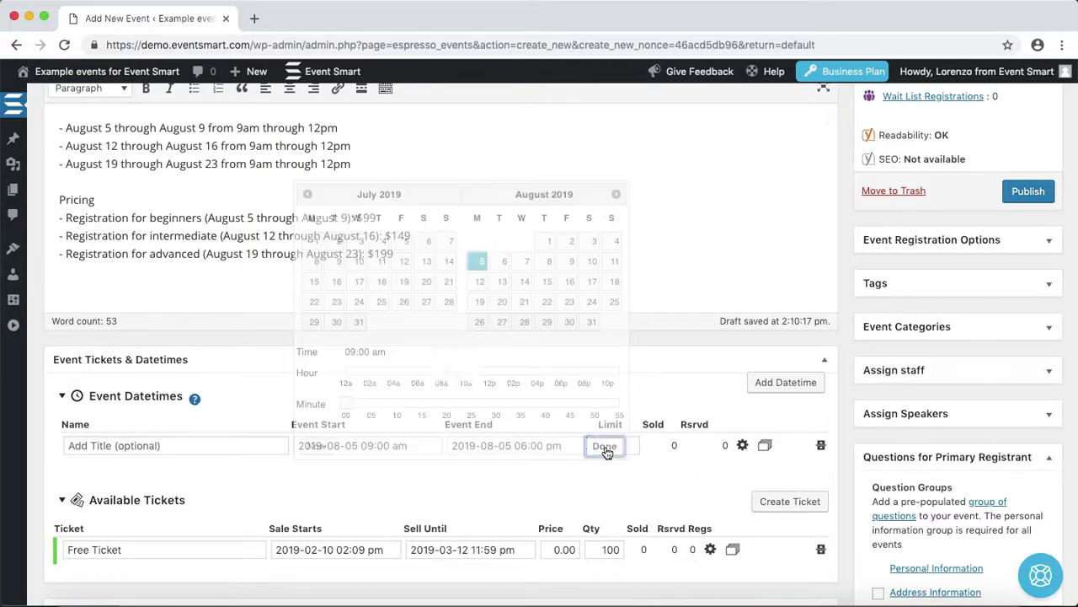
Set the end of the first event datetime to August 9, 2019 at 12:00 pm
{"action": "left_click", "coordinate": [495, 444]}
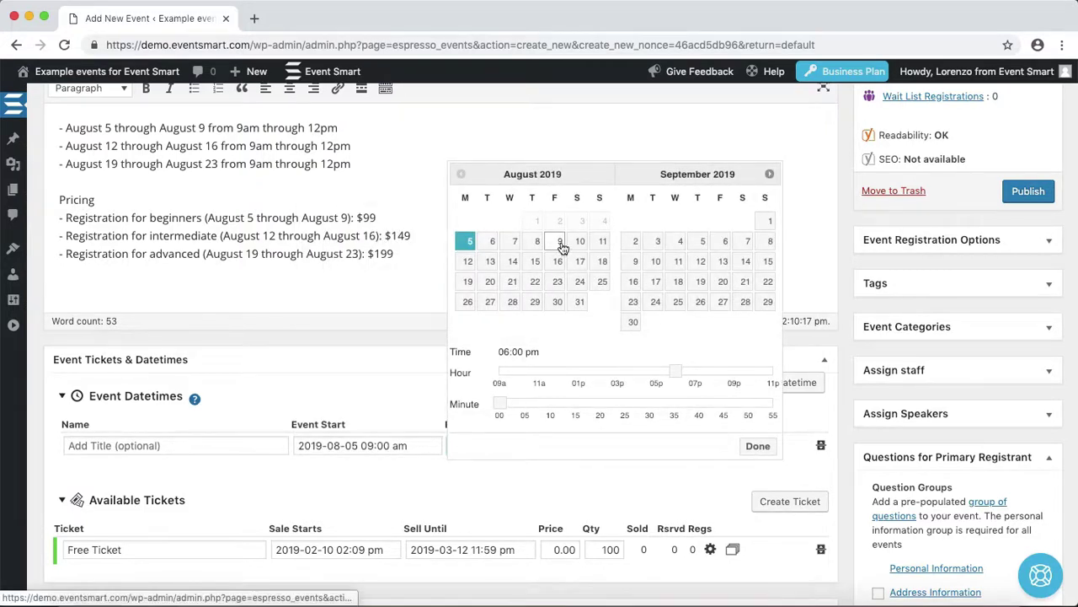
{"action": "left_click", "coordinate": [560, 245]}
{"action": "left_click_drag", "start_coordinate": [716, 372], "coordinate": [647, 371]}
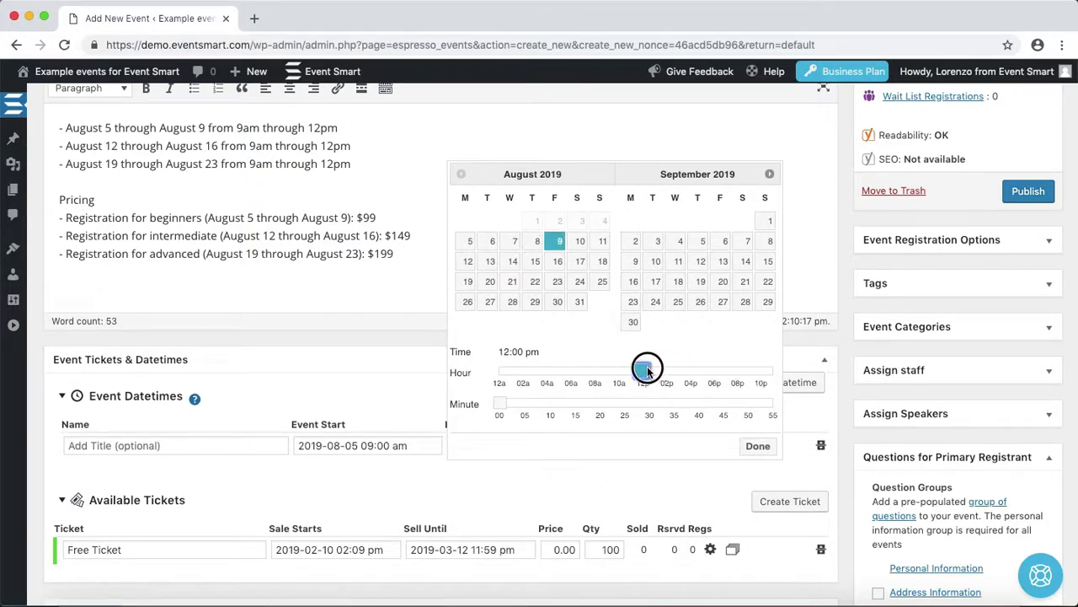
{"action": "left_click", "coordinate": [758, 448]}
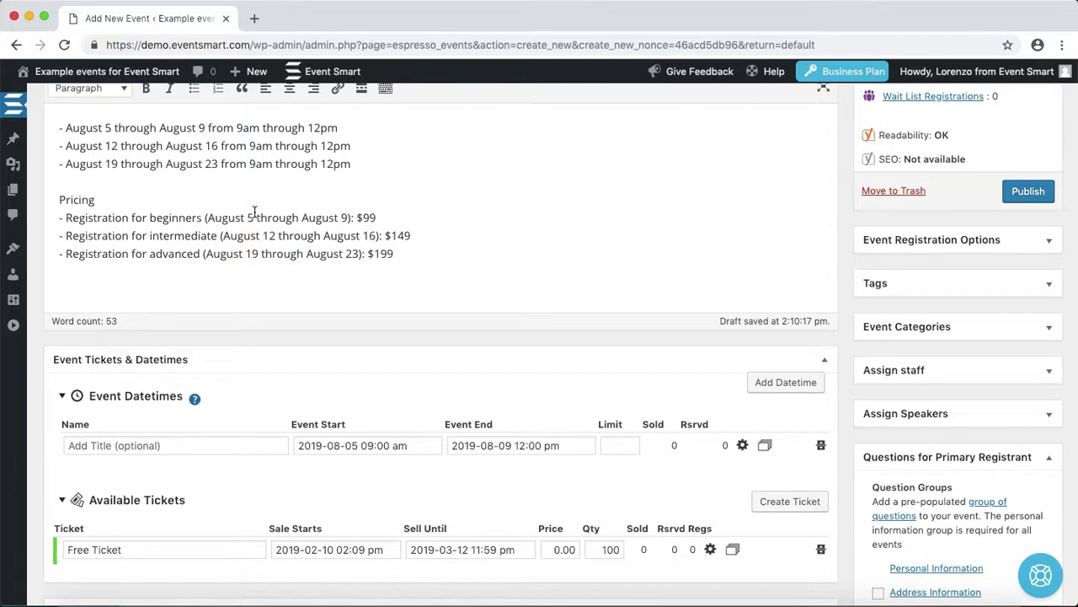
Duplicate the event datetime twice and set the second datetime's start date to August 12, 2019
{"action": "left_click", "coordinate": [766, 446]}
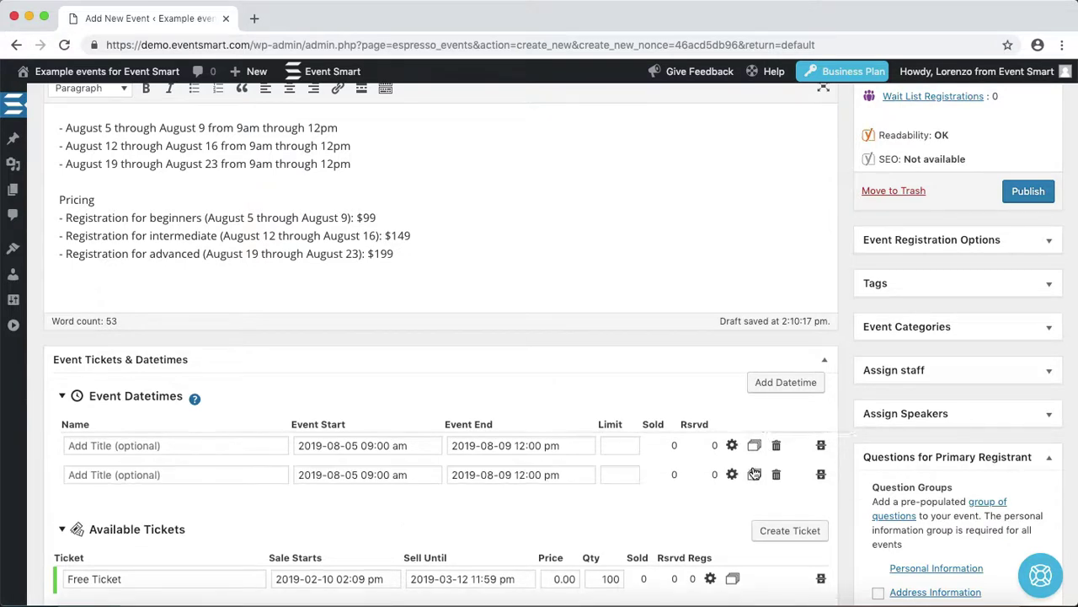
{"action": "left_click", "coordinate": [755, 446]}
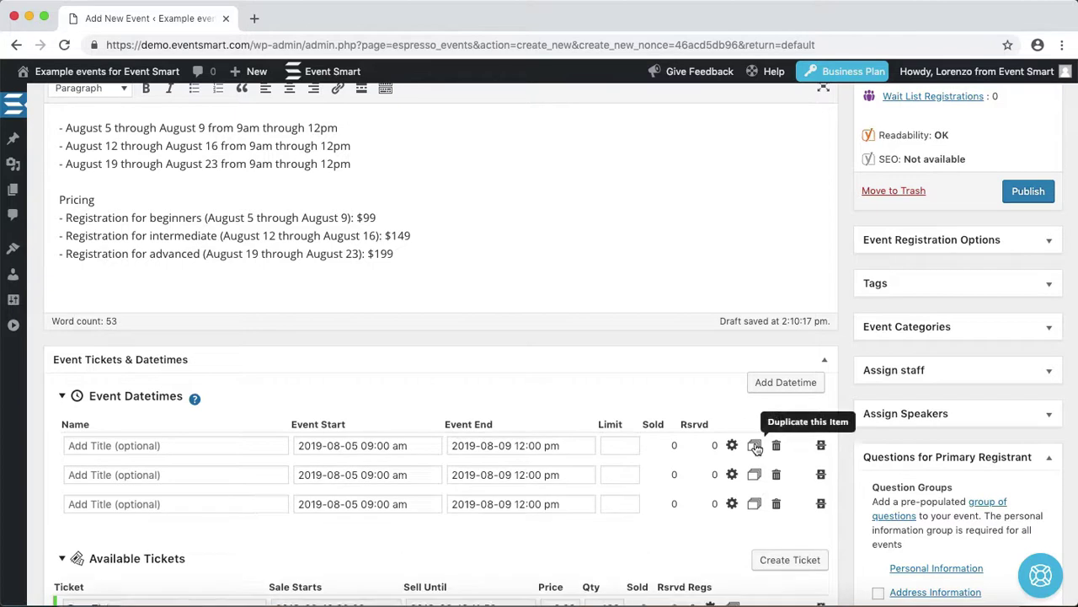
{"action": "left_click", "coordinate": [356, 475]}
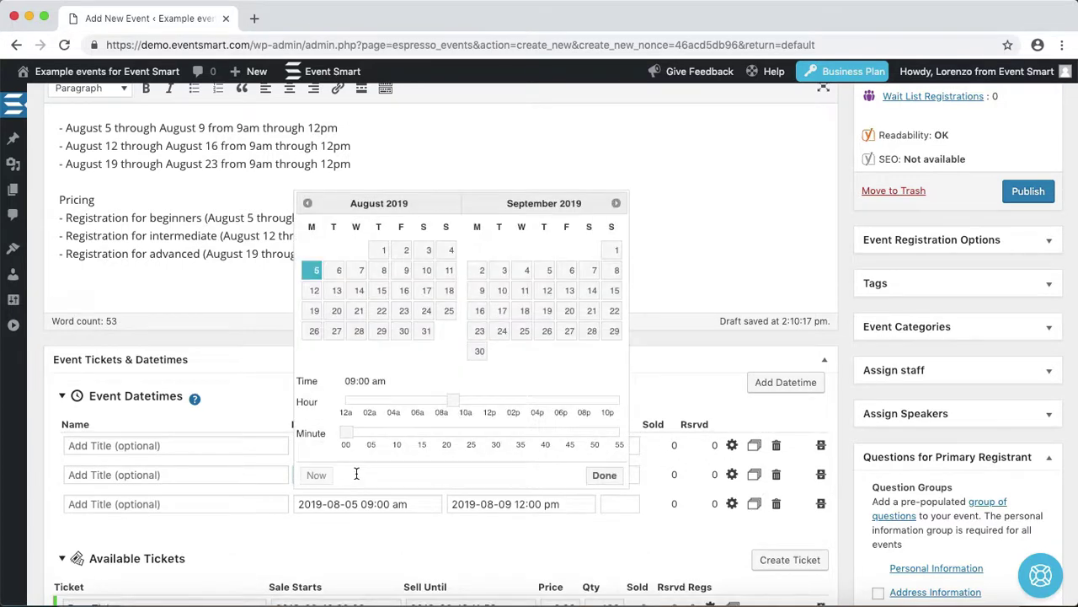
{"action": "left_click", "coordinate": [315, 291]}
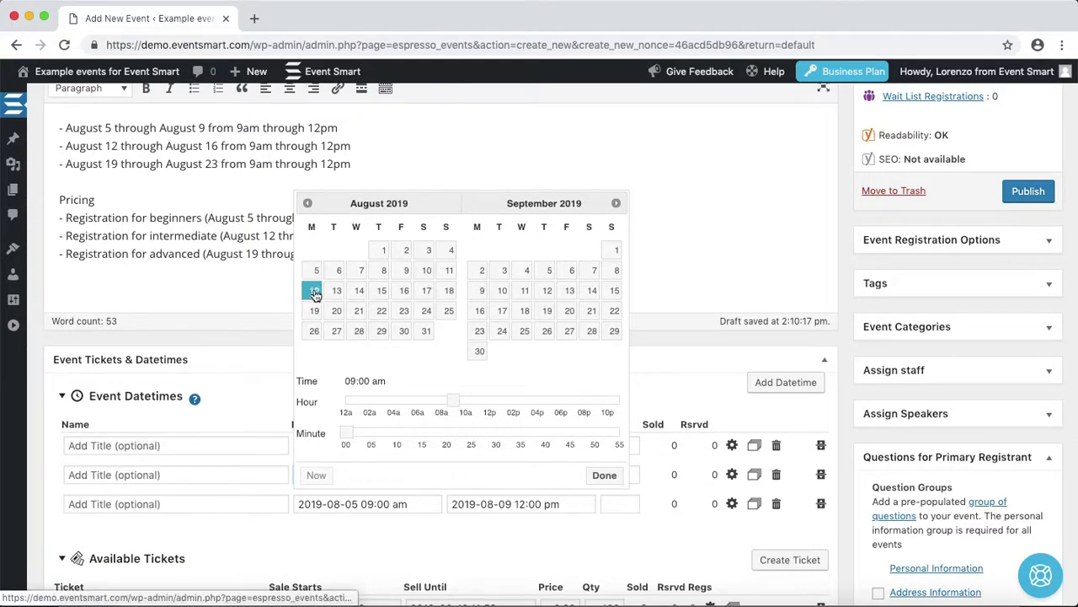
{"action": "left_click", "coordinate": [605, 476]}
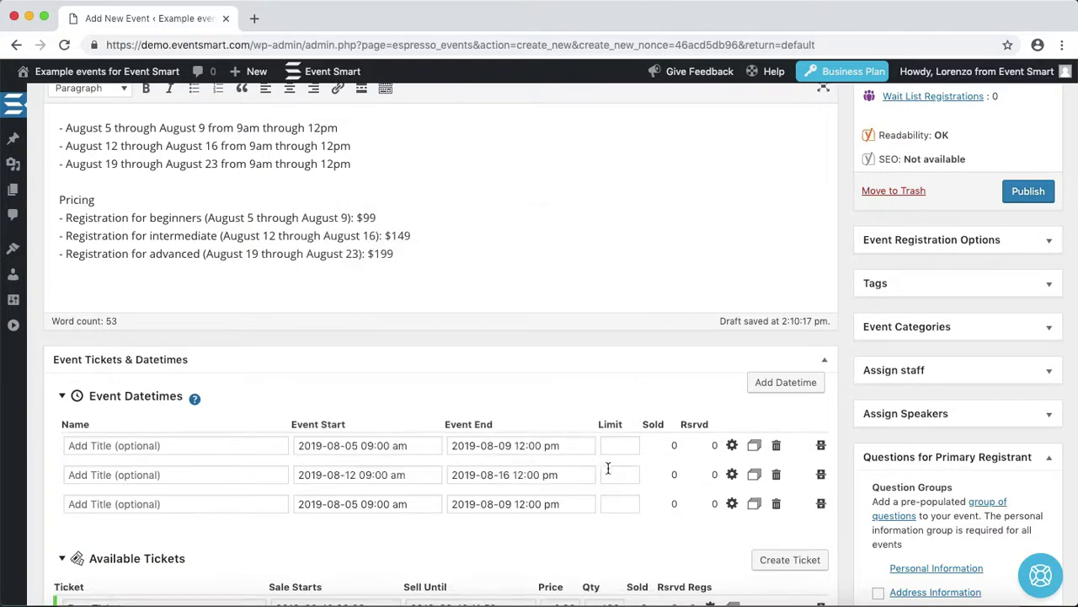
Set the third event datetime's start date to August 19, 2019
{"action": "left_click", "coordinate": [331, 503]}
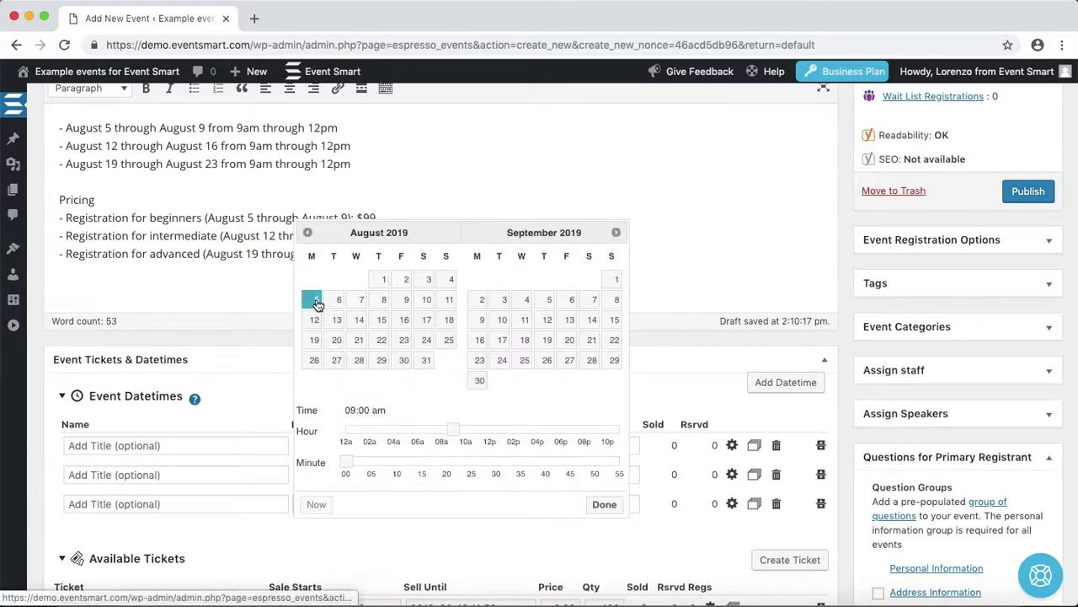
{"action": "left_click", "coordinate": [315, 342]}
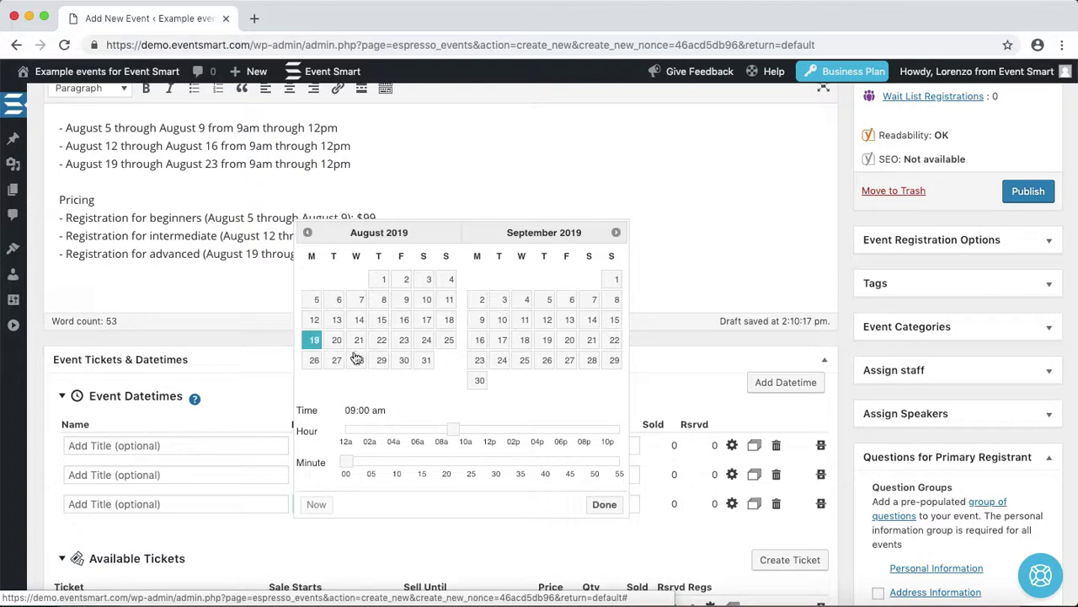
{"action": "left_click", "coordinate": [607, 505]}
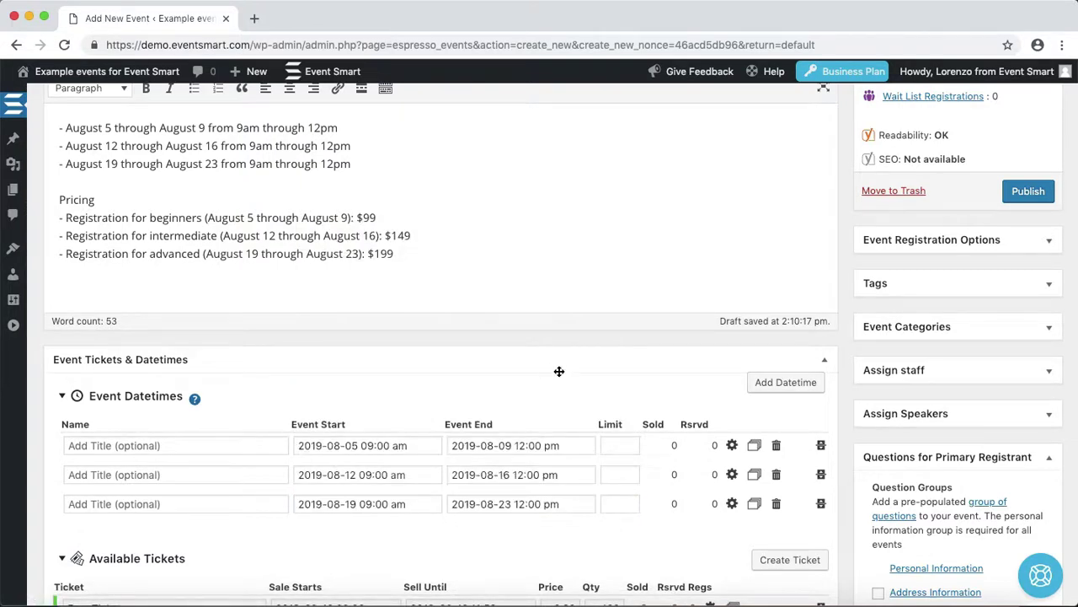
Rename the free ticket "Registration for beginners (August 5 through August 9)", copying the text from the description's pricing list
{"action": "scroll", "coordinate": [569, 348], "scroll_direction": "down", "scroll_amount": 3}
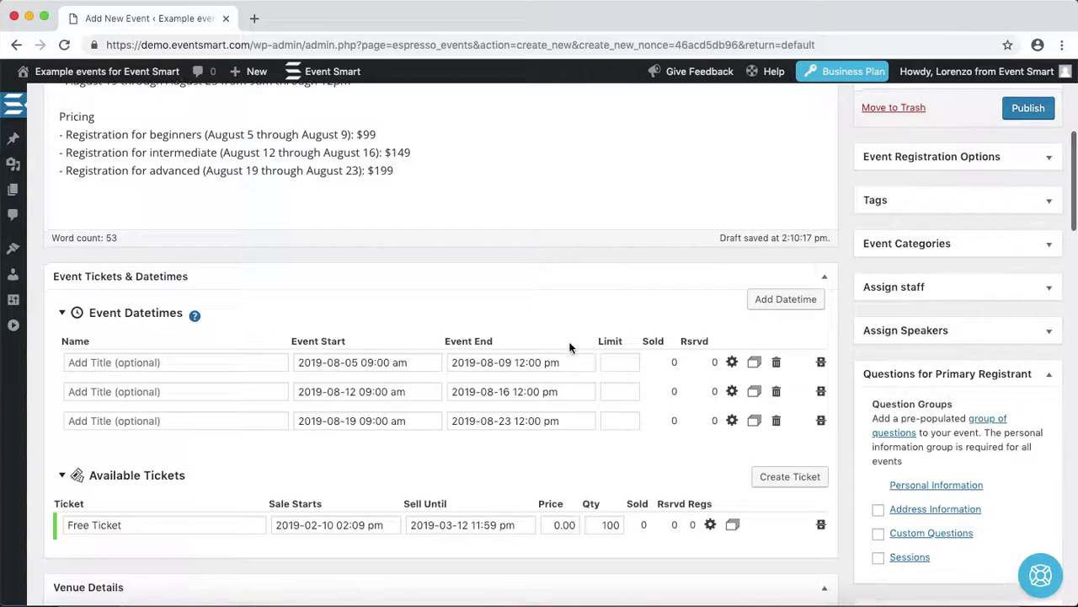
{"action": "left_click", "coordinate": [351, 125]}
{"action": "left_click_drag", "start_coordinate": [350, 125], "coordinate": [69, 125]}
{"action": "key", "text": "super+c"}
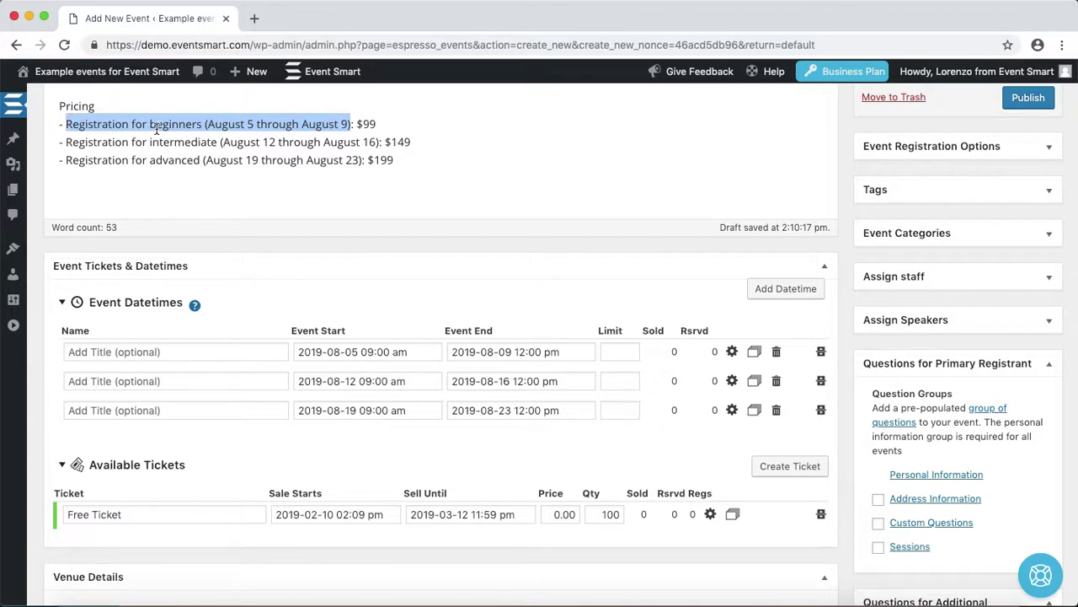
{"action": "triple_click", "coordinate": [159, 513]}
{"action": "key", "text": "super+v"}
{"action": "left_click", "coordinate": [261, 472]}
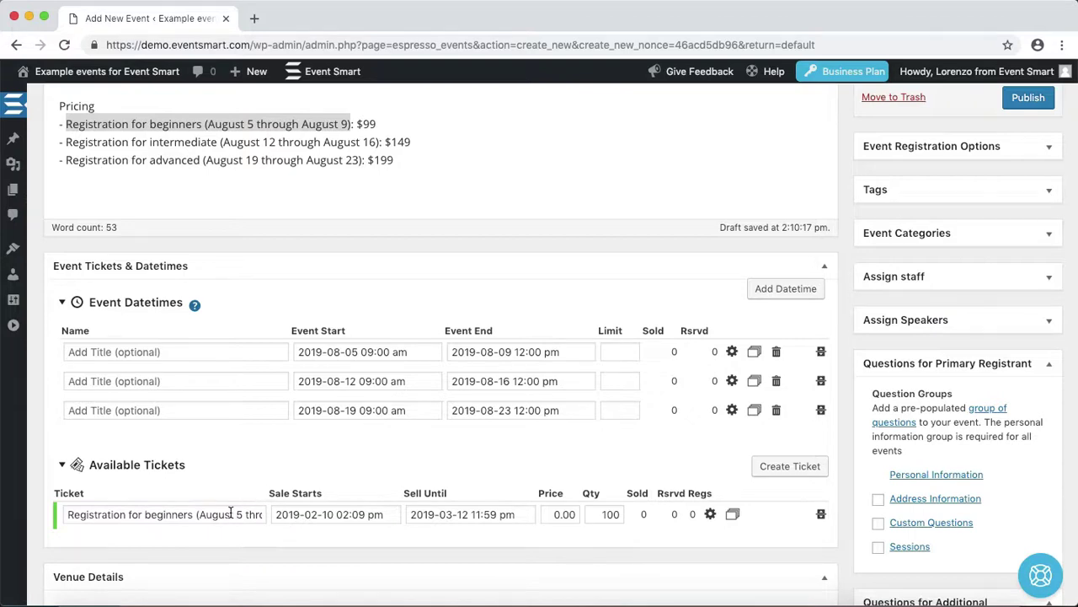
Set the beginners ticket to sell until August 1, 2019 at 11:55 pm
{"action": "left_click", "coordinate": [469, 516]}
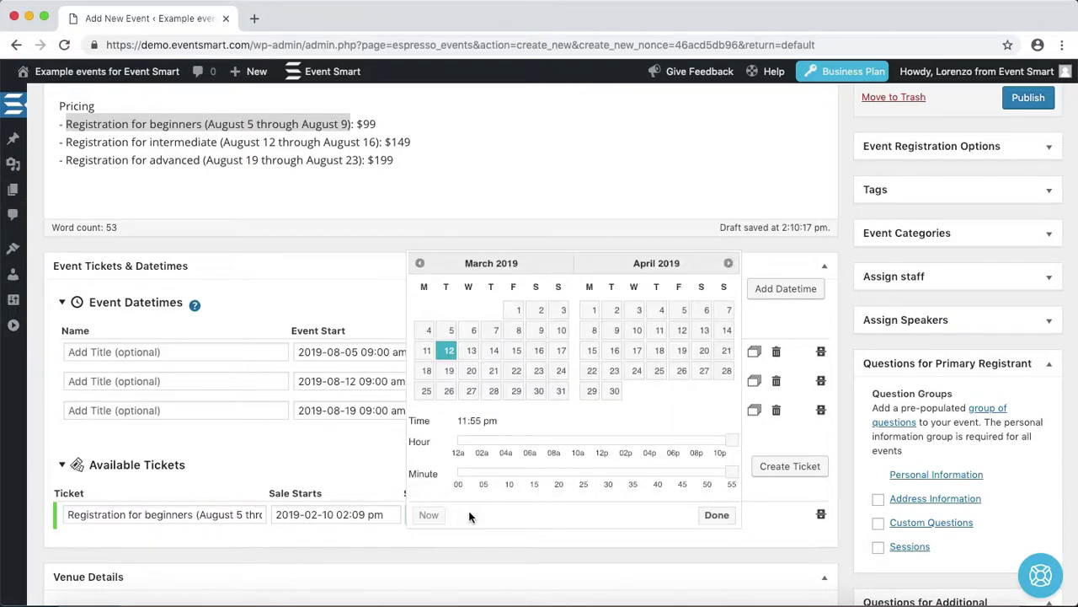
{"action": "left_click", "coordinate": [730, 263]}
{"action": "left_click", "coordinate": [729, 264]}
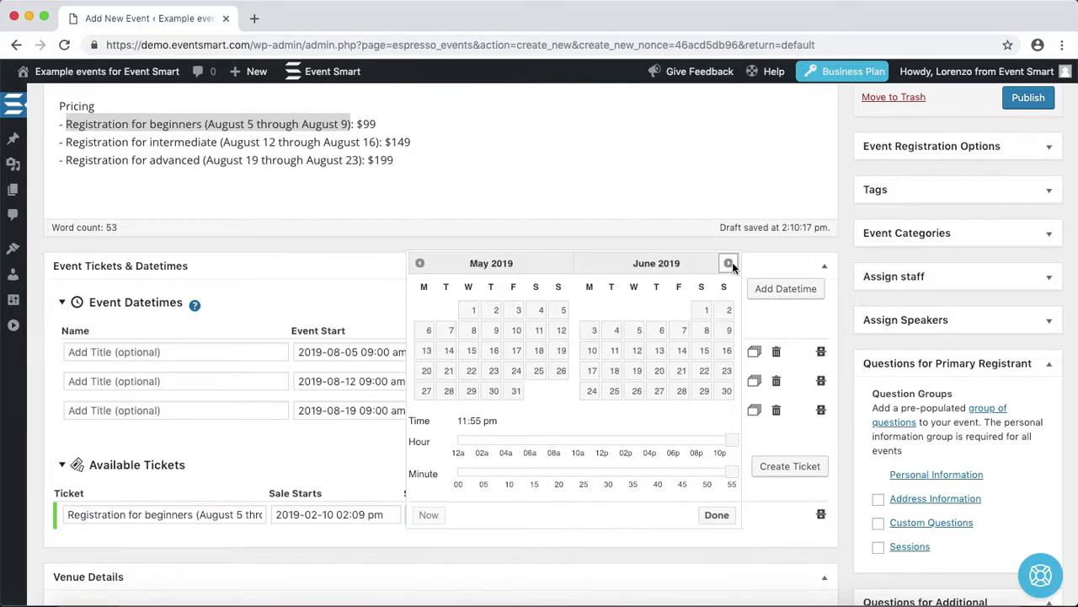
{"action": "left_click", "coordinate": [730, 263]}
{"action": "left_click", "coordinate": [730, 264]}
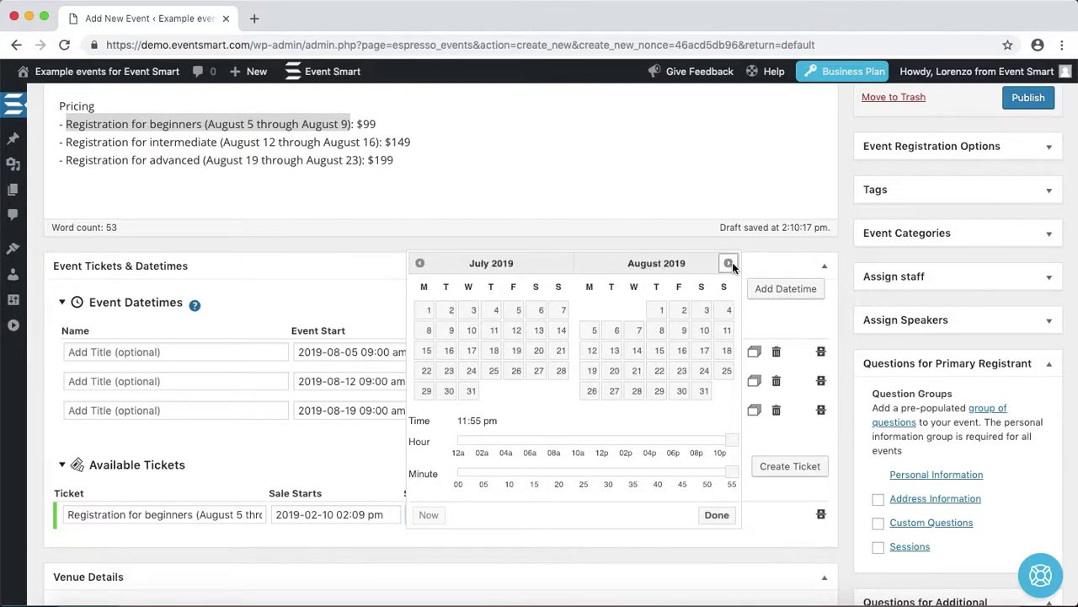
{"action": "left_click", "coordinate": [729, 264]}
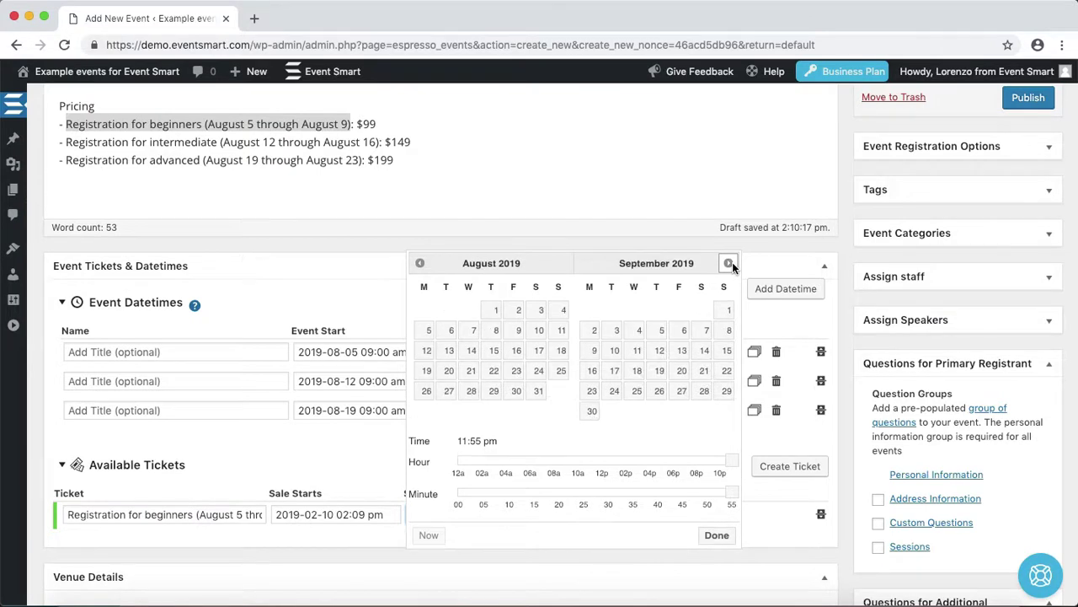
{"action": "left_click", "coordinate": [495, 312]}
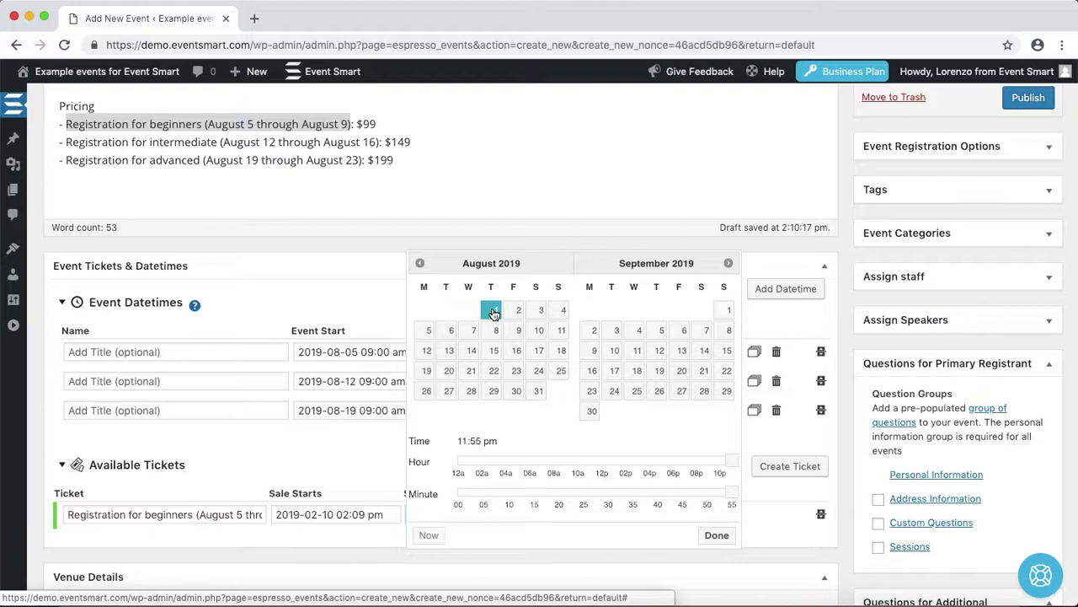
{"action": "left_click", "coordinate": [717, 536]}
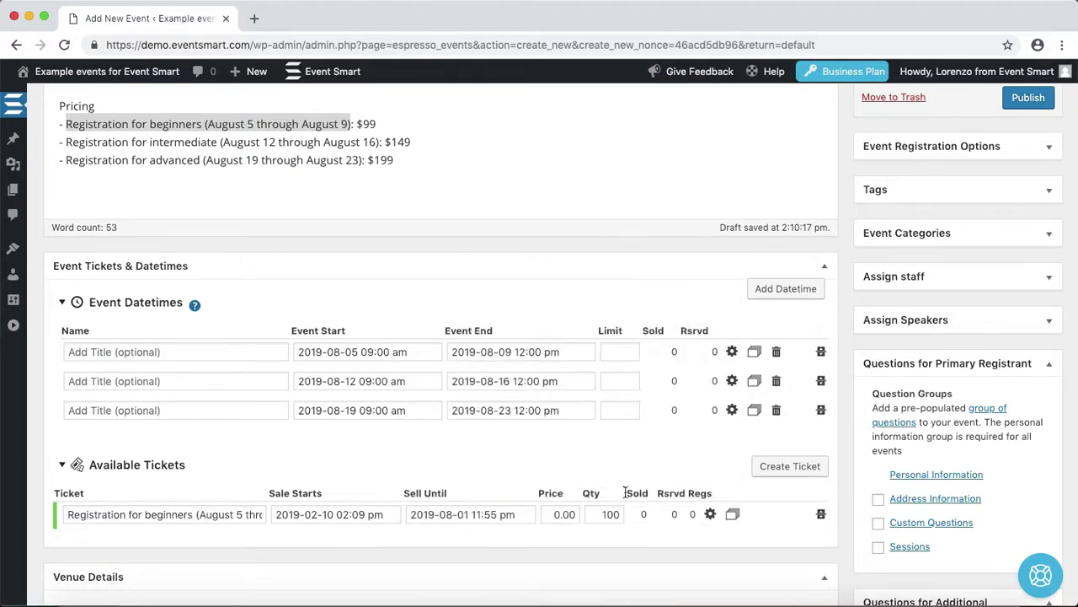
Set the beginners ticket's price to 99 and clear its quantity limit
{"action": "left_click", "coordinate": [565, 514]}
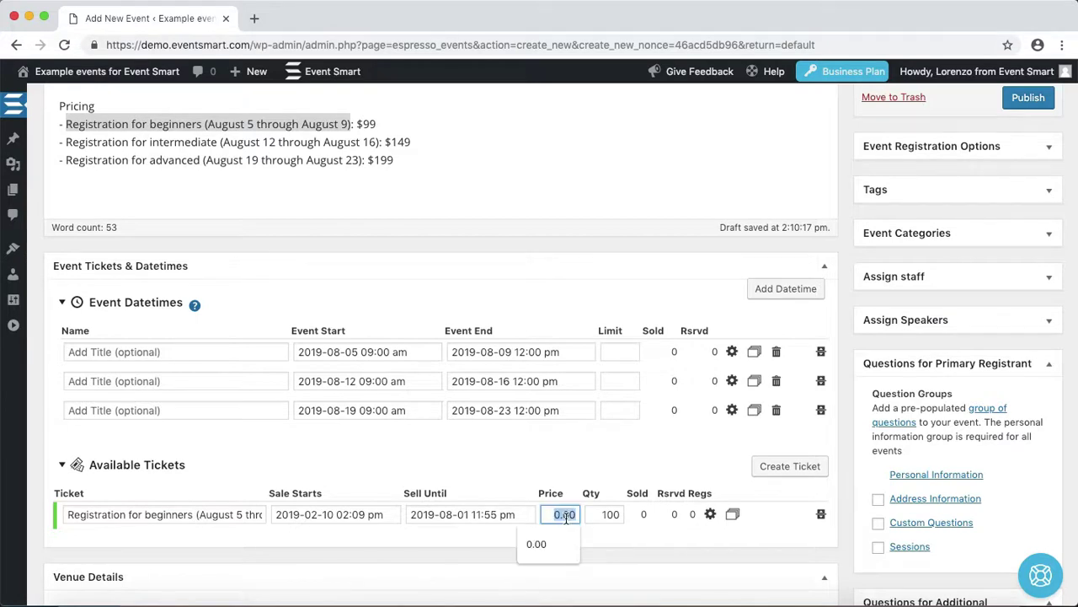
{"action": "type", "text": "99"}
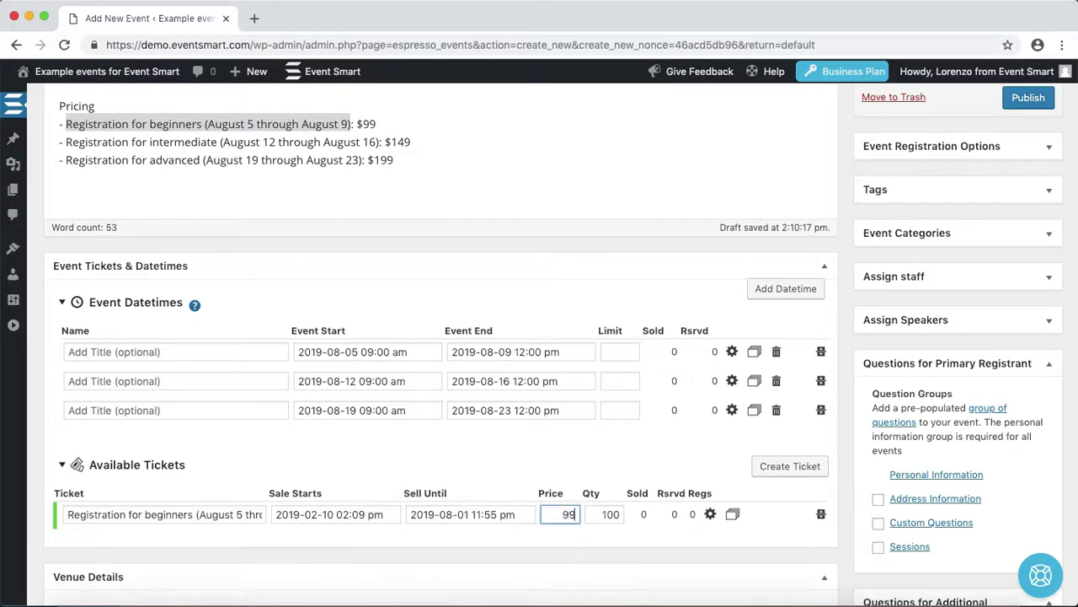
{"action": "left_click", "coordinate": [601, 511]}
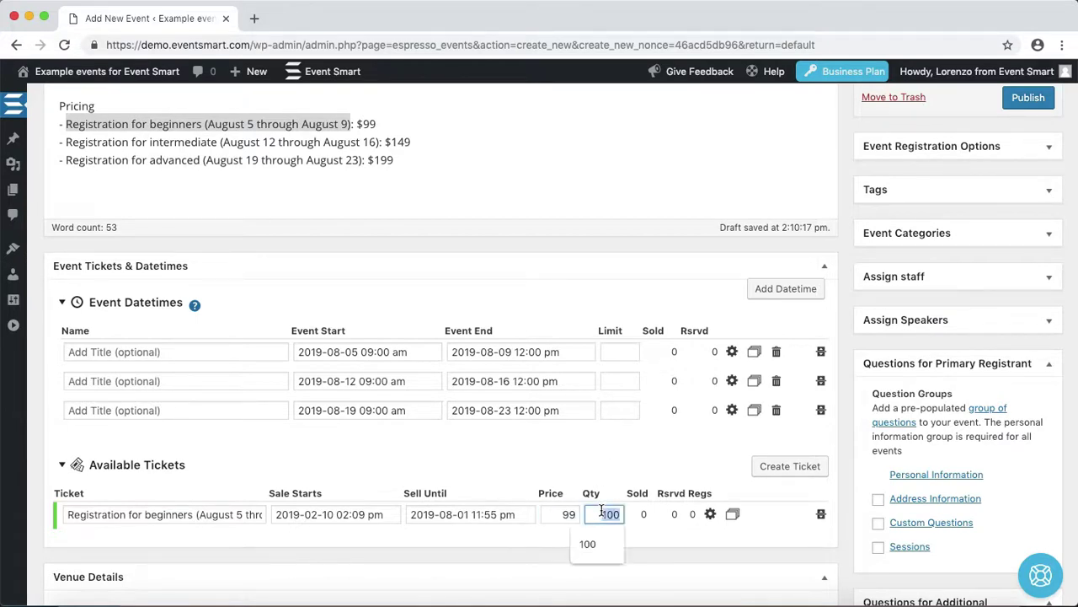
{"action": "key", "text": "BackSpace"}
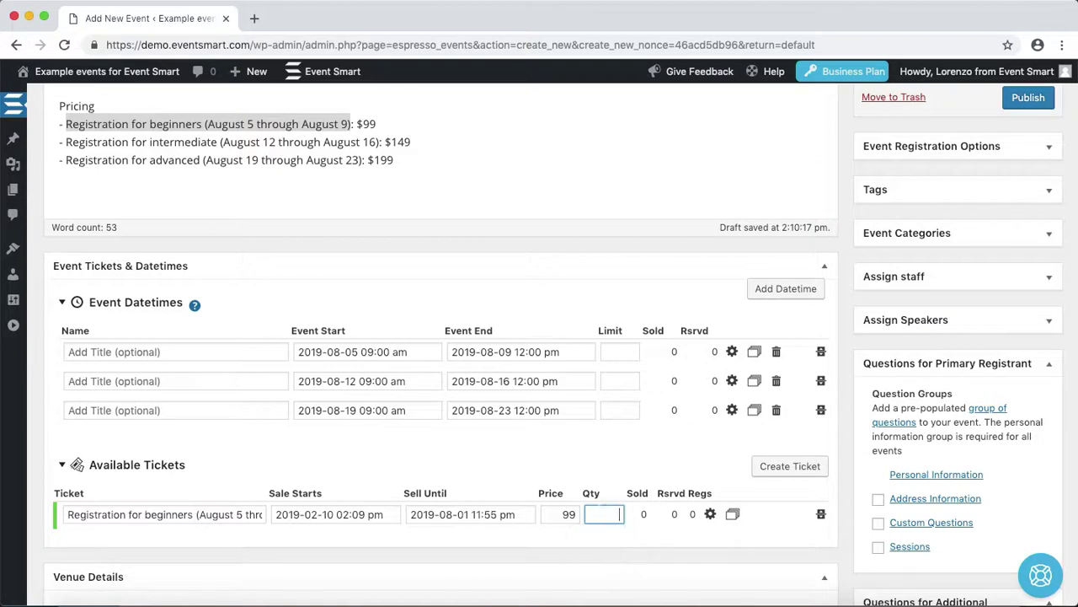
{"action": "left_click", "coordinate": [615, 471]}
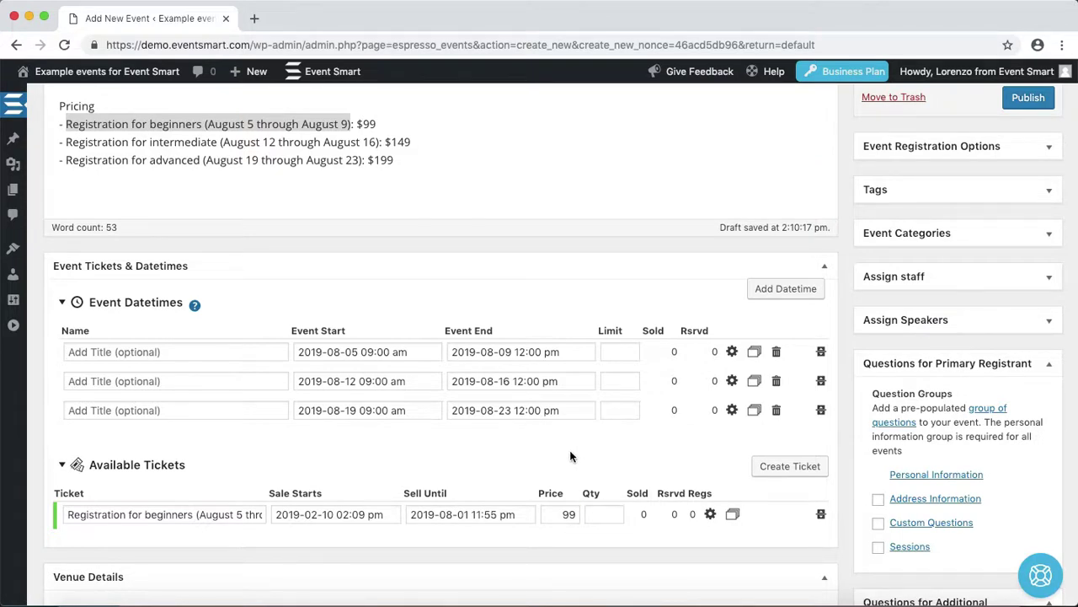
Duplicate the beginners ticket twice and rename the second ticket "Registration for intermediate (August 12 through August 16)", copying the text from the pricing list
{"action": "left_click", "coordinate": [732, 516]}
{"action": "left_click", "coordinate": [732, 516]}
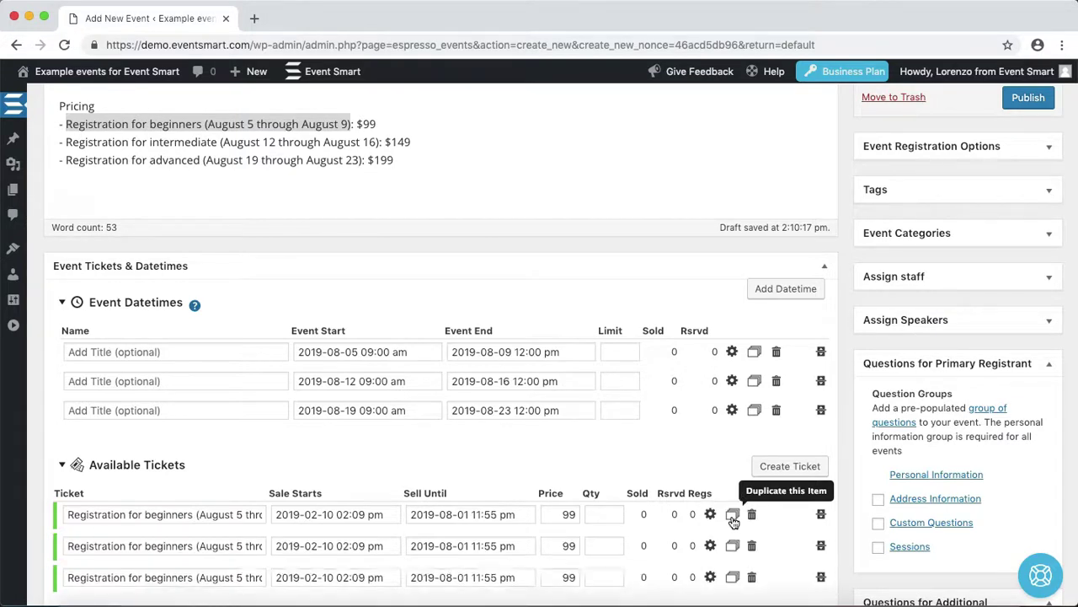
{"action": "left_click_drag", "start_coordinate": [67, 143], "coordinate": [379, 143]}
{"action": "key", "text": "super+c"}
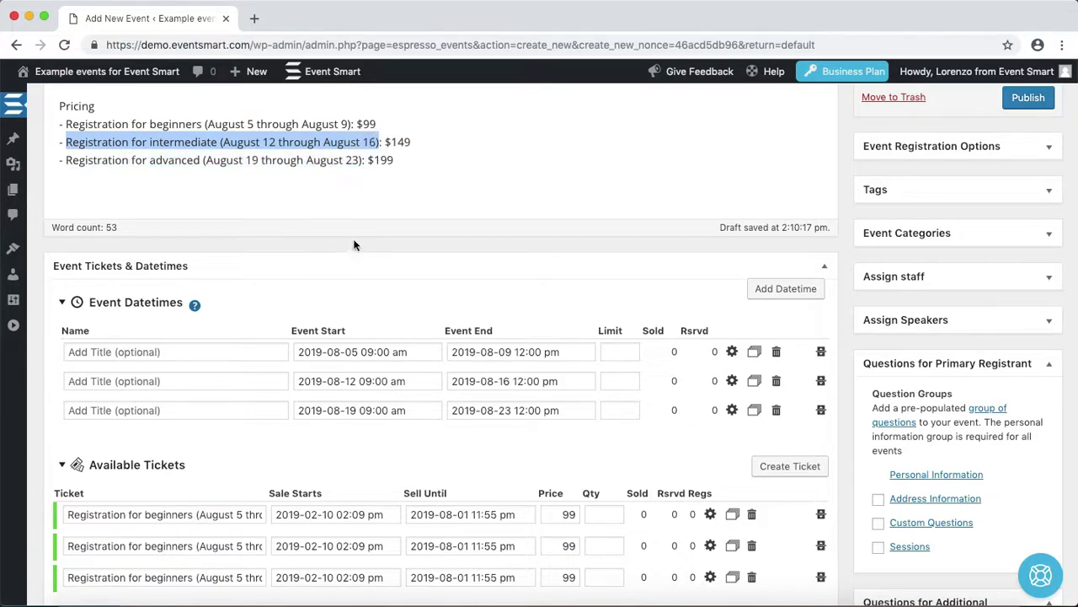
{"action": "triple_click", "coordinate": [195, 549]}
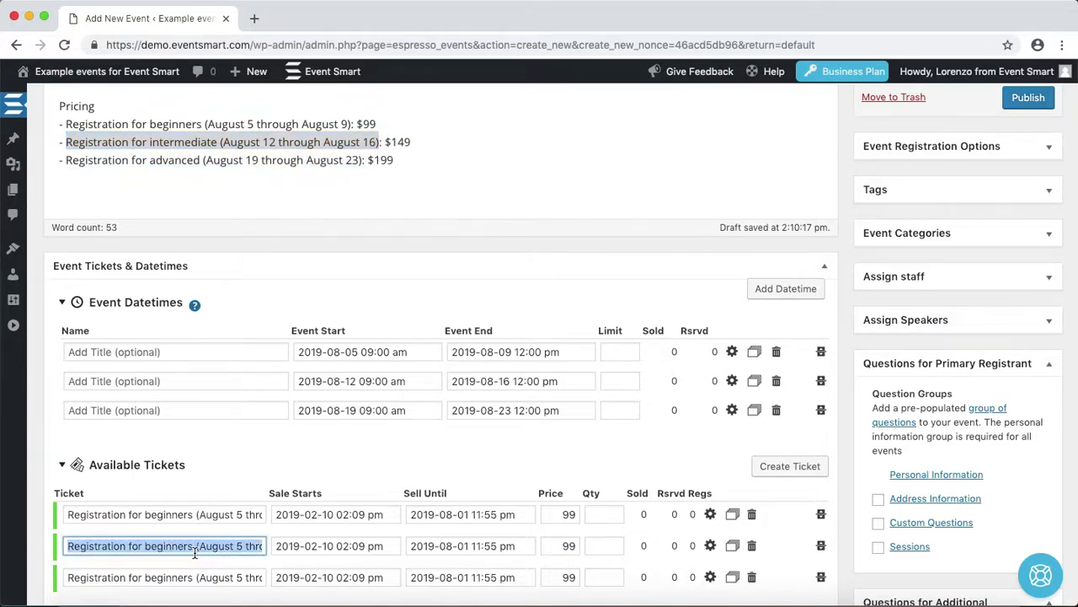
{"action": "key", "text": "super+v"}
Rename the third ticket "Registration for advanced (August 19 through August 23)", copying the text from the description's pricing list
{"action": "left_click", "coordinate": [177, 170]}
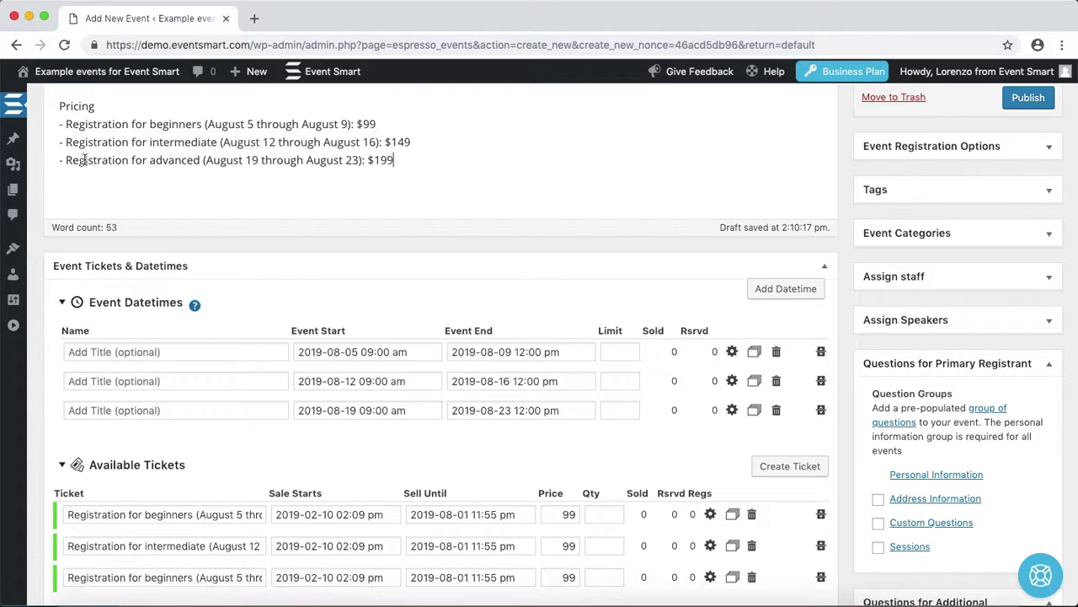
{"action": "left_click_drag", "start_coordinate": [66, 160], "coordinate": [362, 160]}
{"action": "key", "text": "super+c"}
{"action": "triple_click", "coordinate": [183, 572]}
{"action": "key", "text": "super+v"}
Set the intermediate ticket's price to 149 and the advanced ticket's price to 199
{"action": "double_click", "coordinate": [564, 546]}
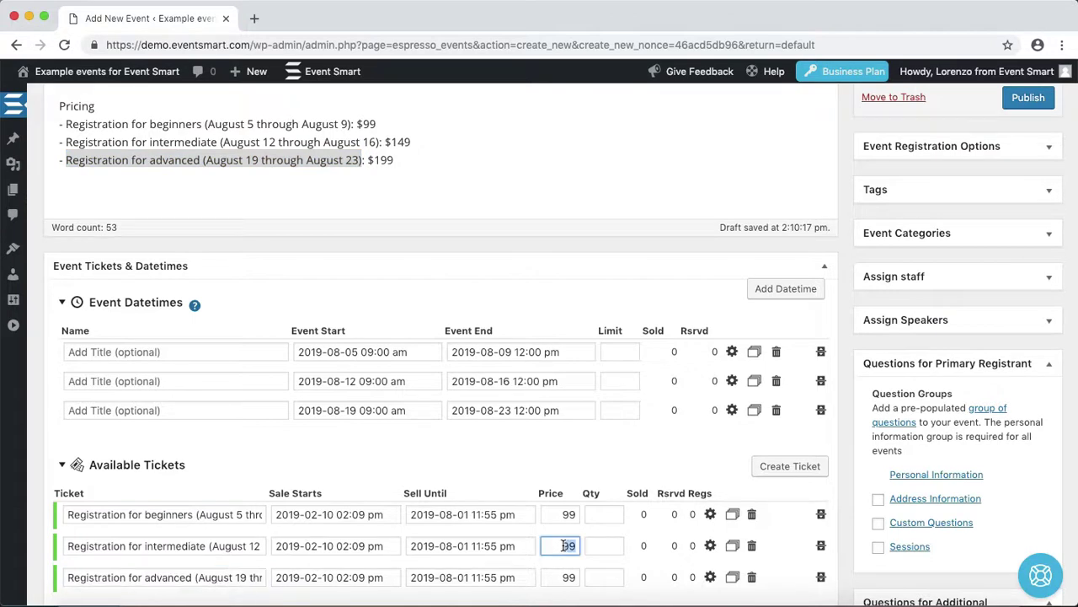
{"action": "type", "text": "14"}
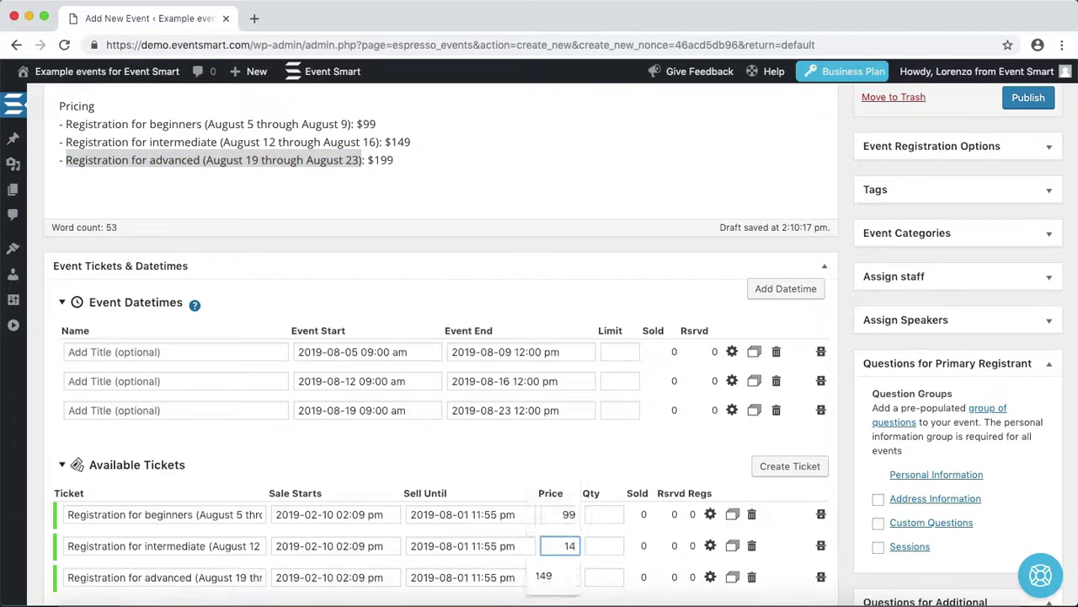
{"action": "type", "text": "9"}
{"action": "left_click", "coordinate": [564, 577]}
{"action": "double_click", "coordinate": [564, 577]}
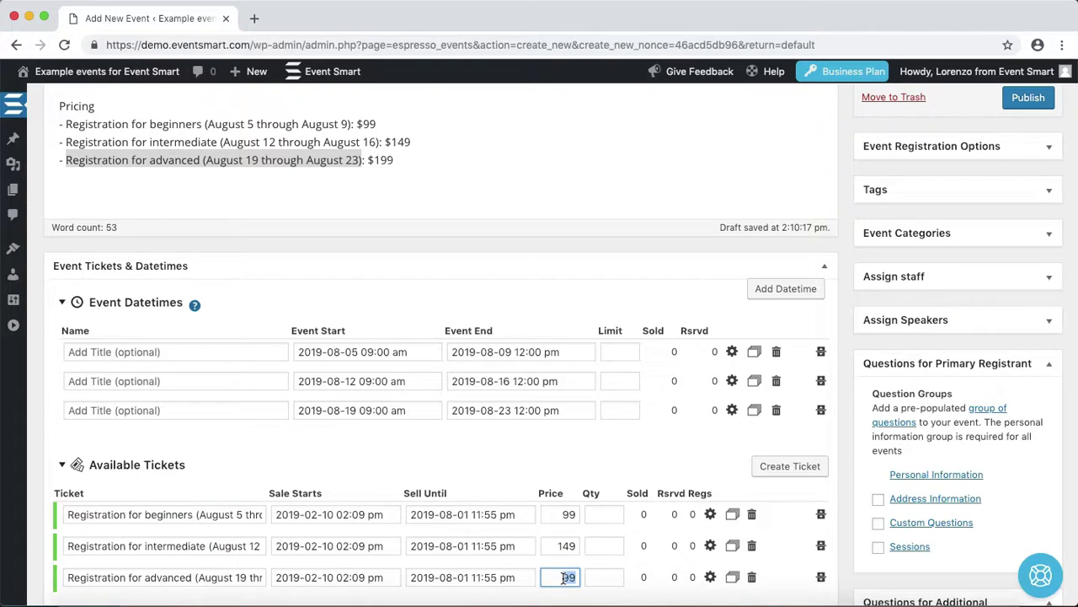
{"action": "type", "text": "1"}
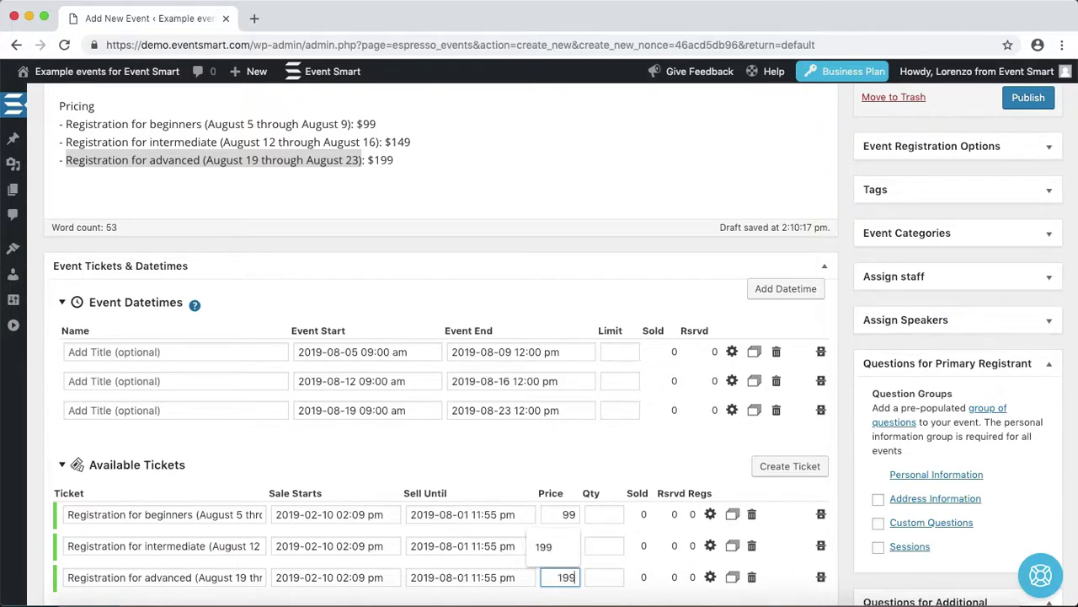
{"action": "type", "text": "99"}
{"action": "left_click", "coordinate": [558, 447]}
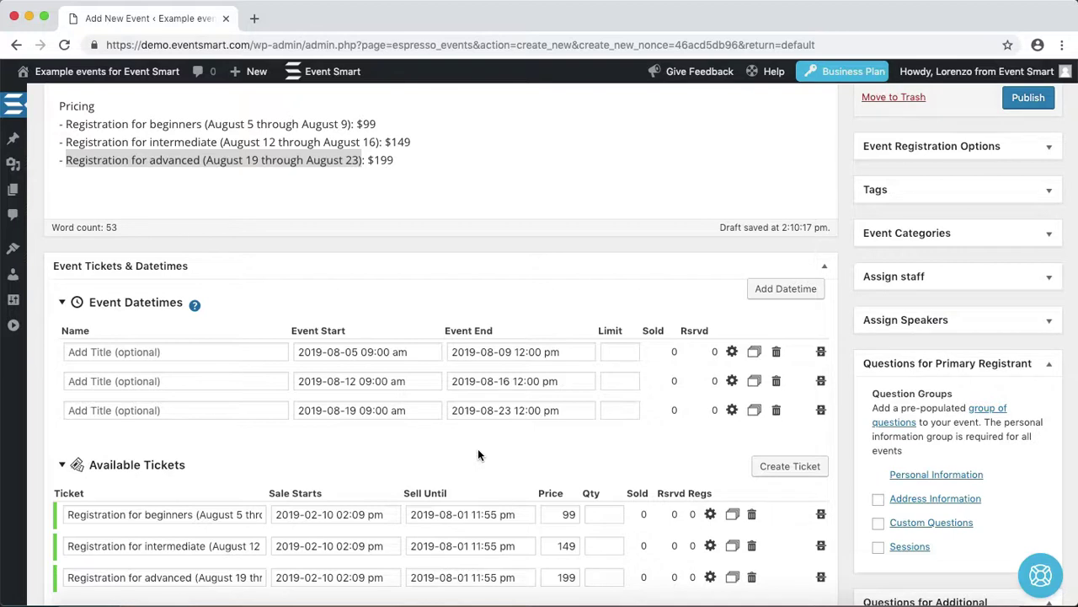
Unassign the intermediate and advanced tickets from the August 5 datetime, leaving only the beginners ticket assigned
{"action": "left_click", "coordinate": [732, 353]}
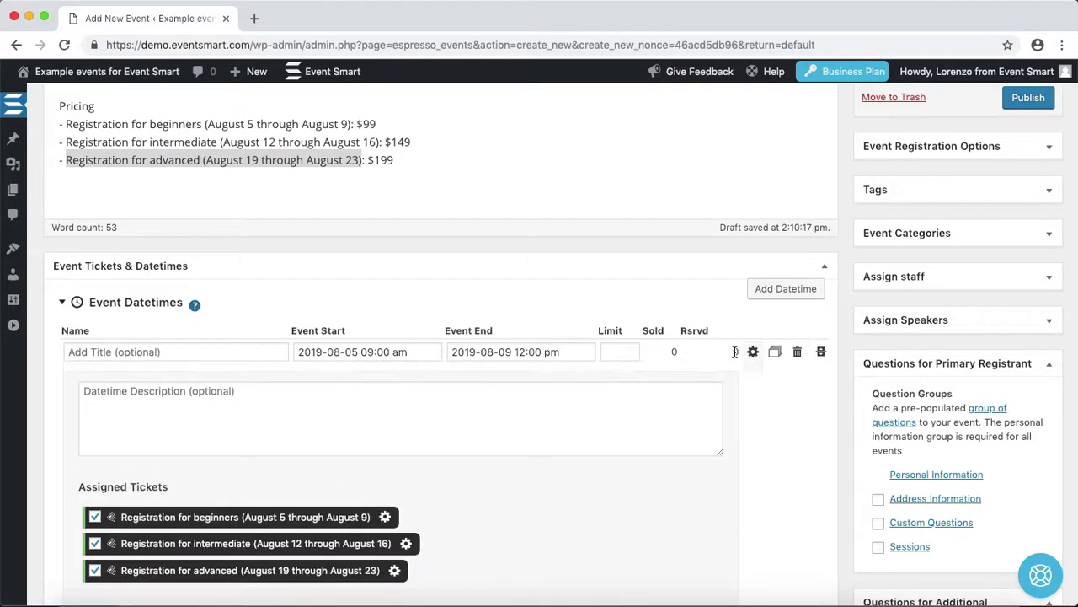
{"action": "scroll", "coordinate": [735, 352], "scroll_direction": "down", "scroll_amount": 2}
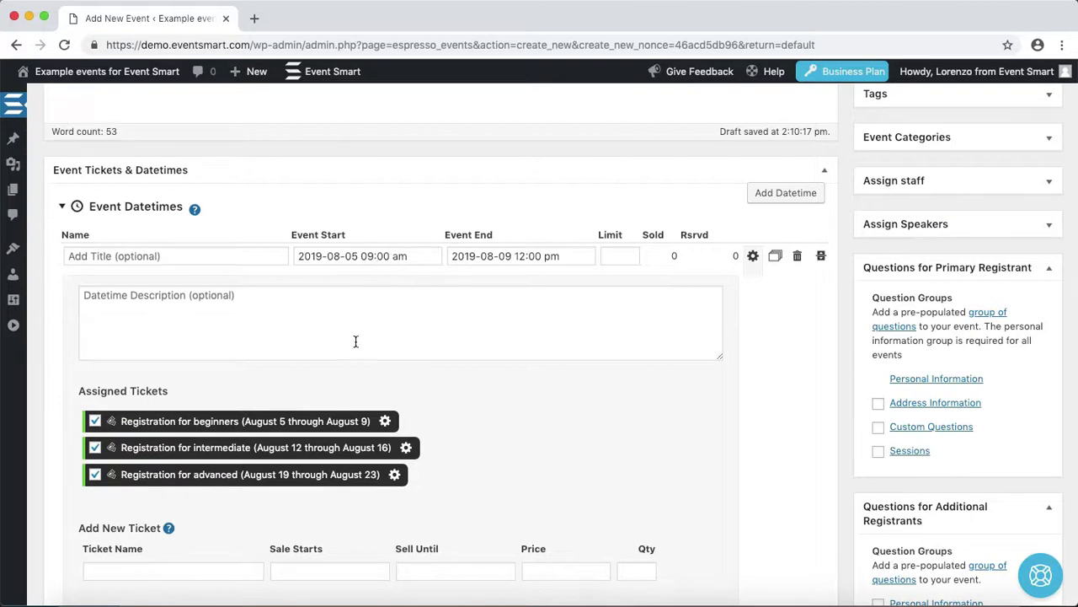
{"action": "left_click", "coordinate": [215, 451]}
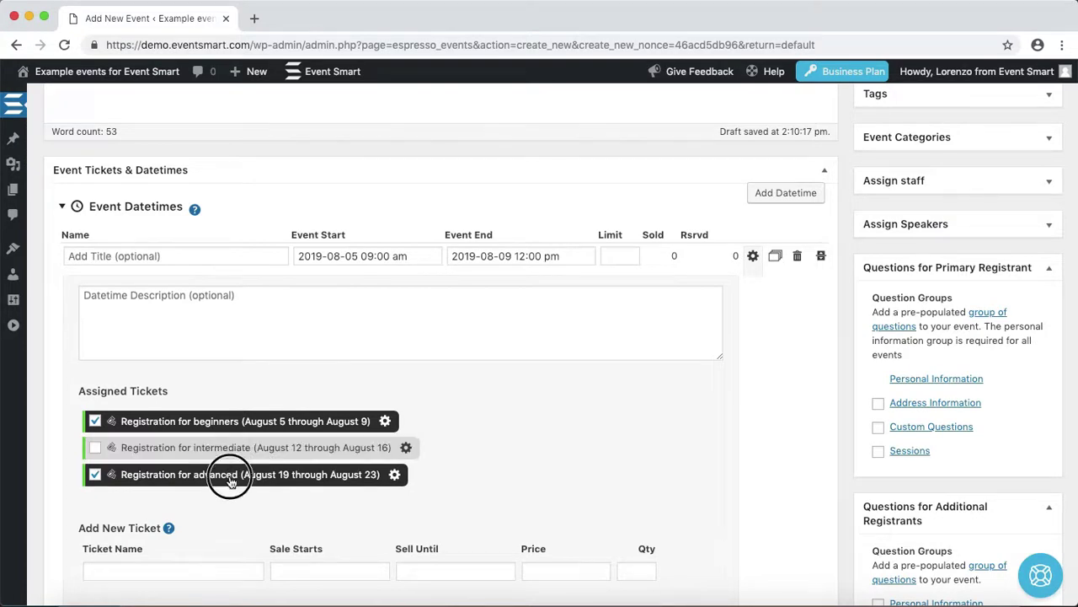
{"action": "left_click", "coordinate": [230, 476]}
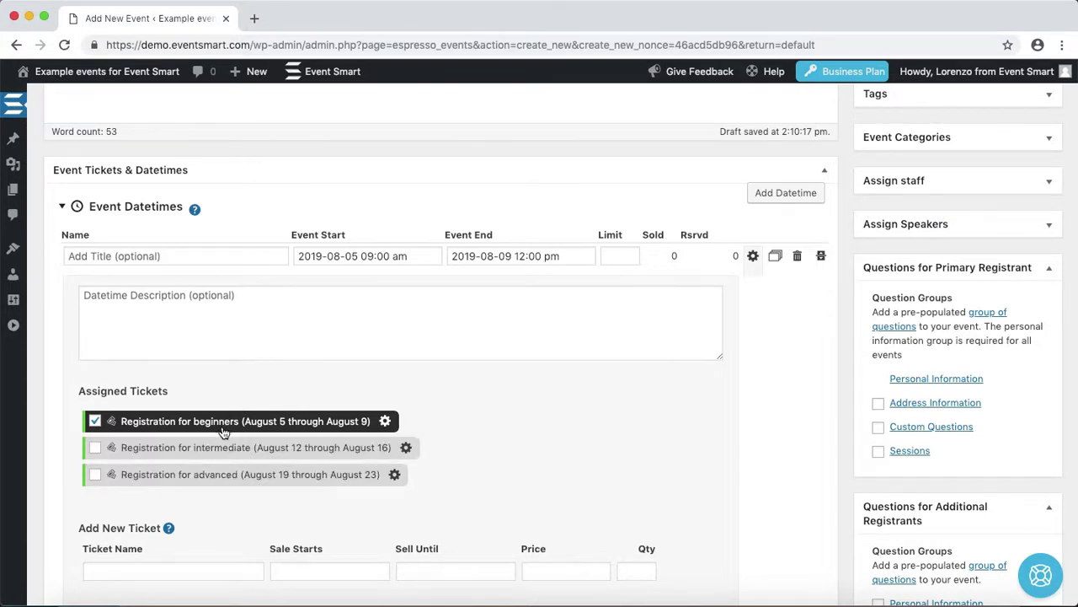
{"action": "left_click", "coordinate": [753, 257]}
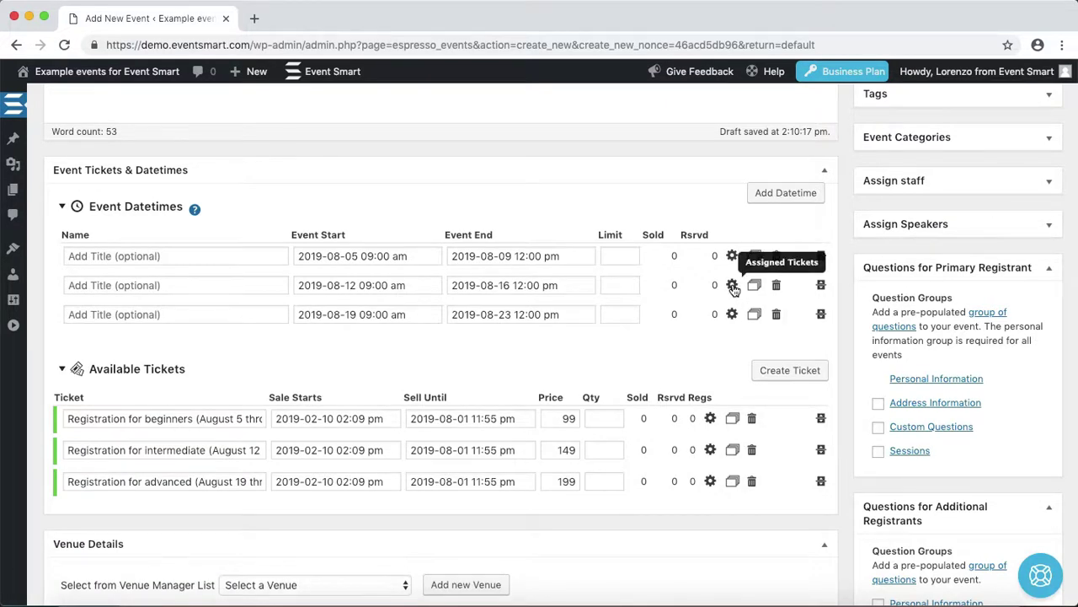
Unassign the beginners and advanced tickets from the August 12 datetime, leaving only the intermediate ticket assigned
{"action": "left_click", "coordinate": [734, 289]}
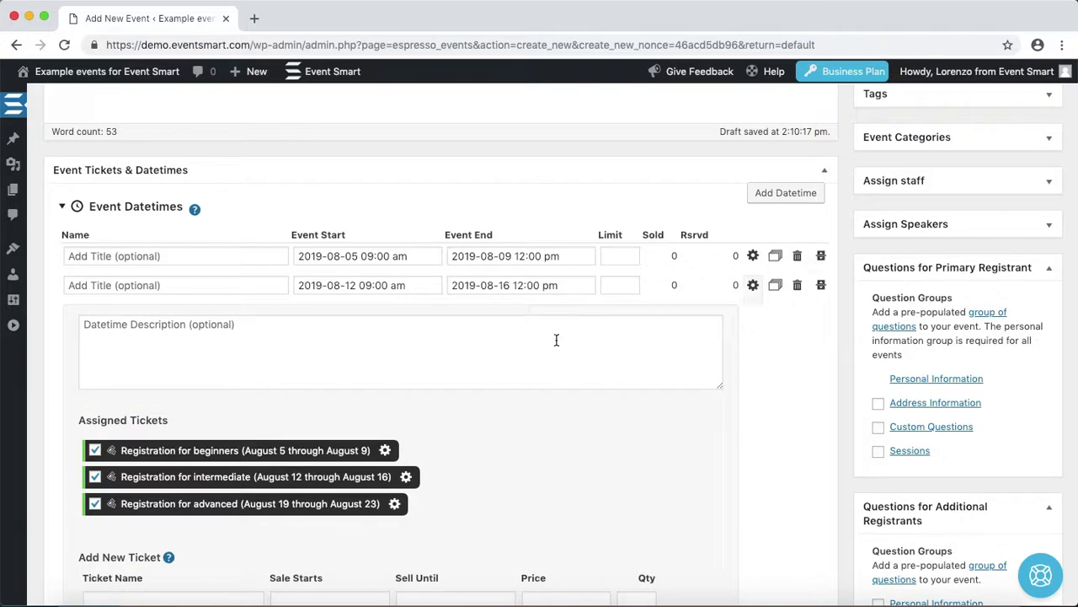
{"action": "left_click", "coordinate": [226, 453]}
{"action": "left_click", "coordinate": [225, 505]}
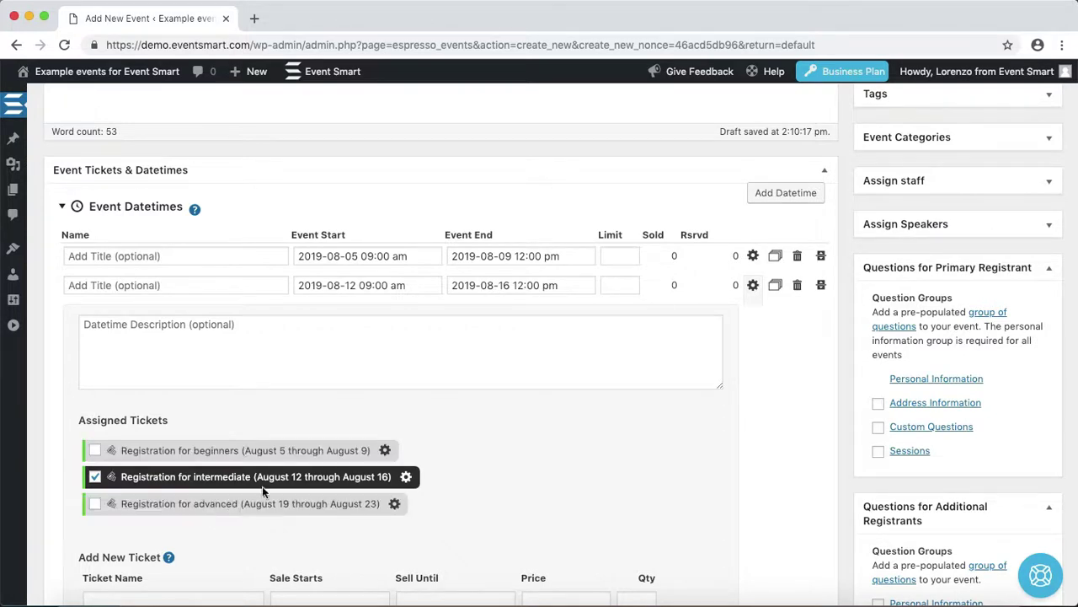
{"action": "left_click", "coordinate": [751, 285]}
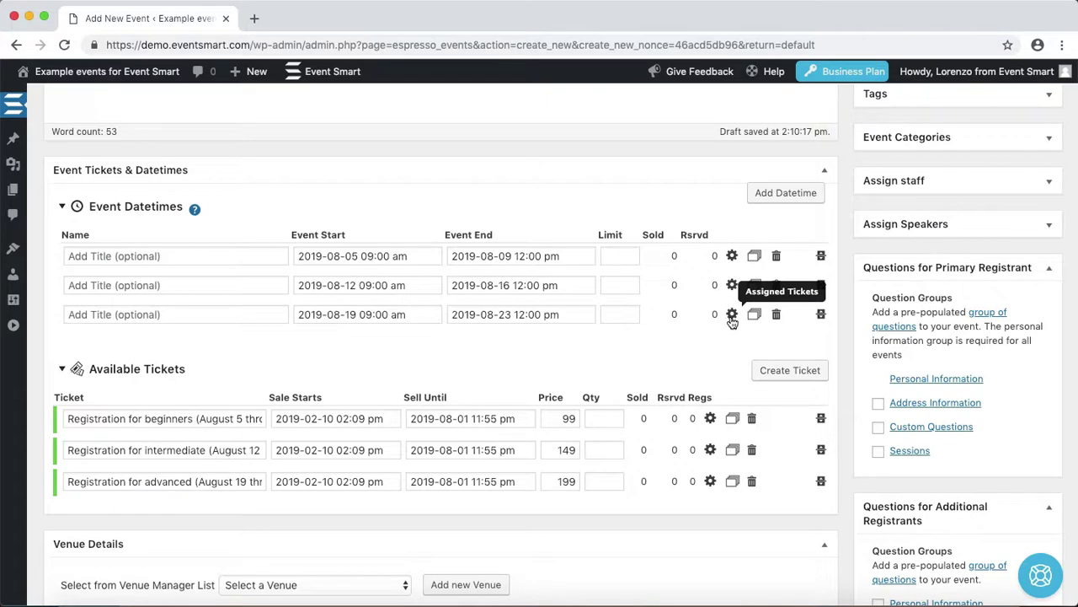
Unassign the beginners and intermediate tickets from the August 19 datetime, leaving only the advanced ticket assigned
{"action": "left_click", "coordinate": [732, 318]}
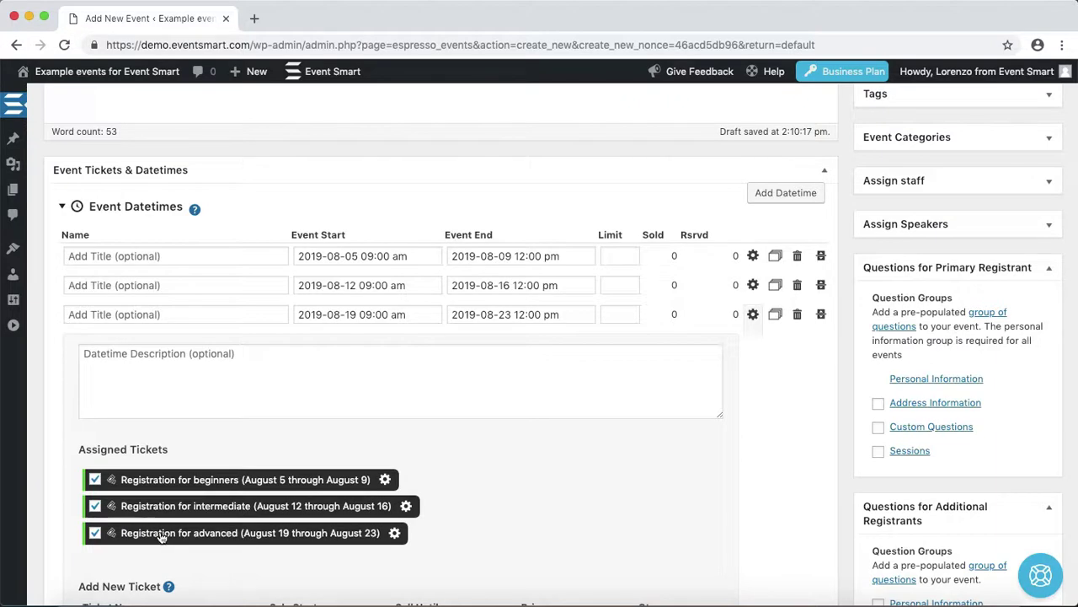
{"action": "left_click", "coordinate": [231, 482]}
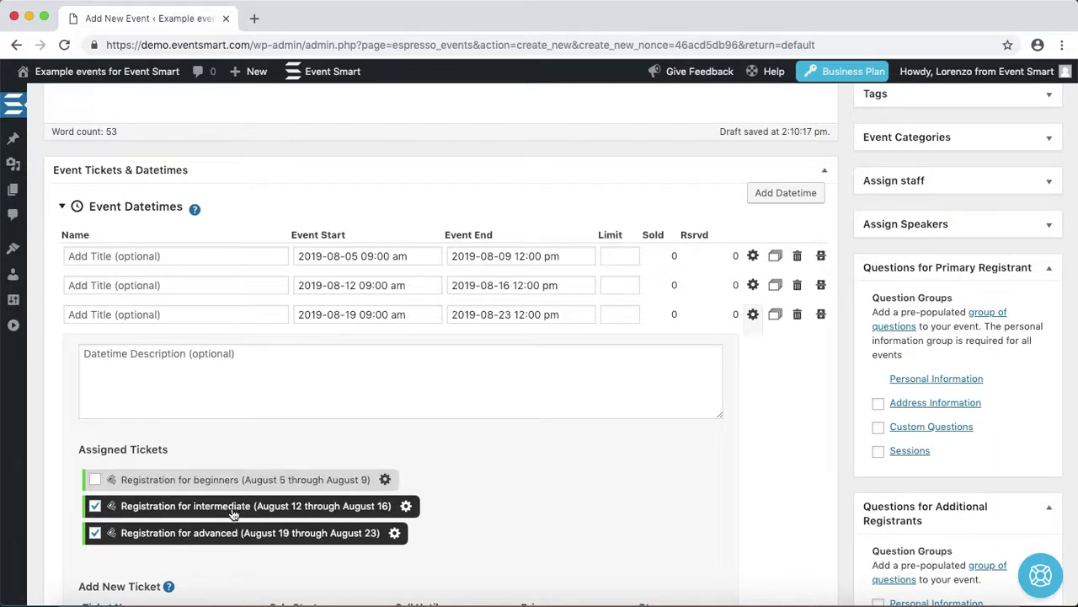
{"action": "left_click", "coordinate": [233, 510]}
{"action": "left_click", "coordinate": [753, 317]}
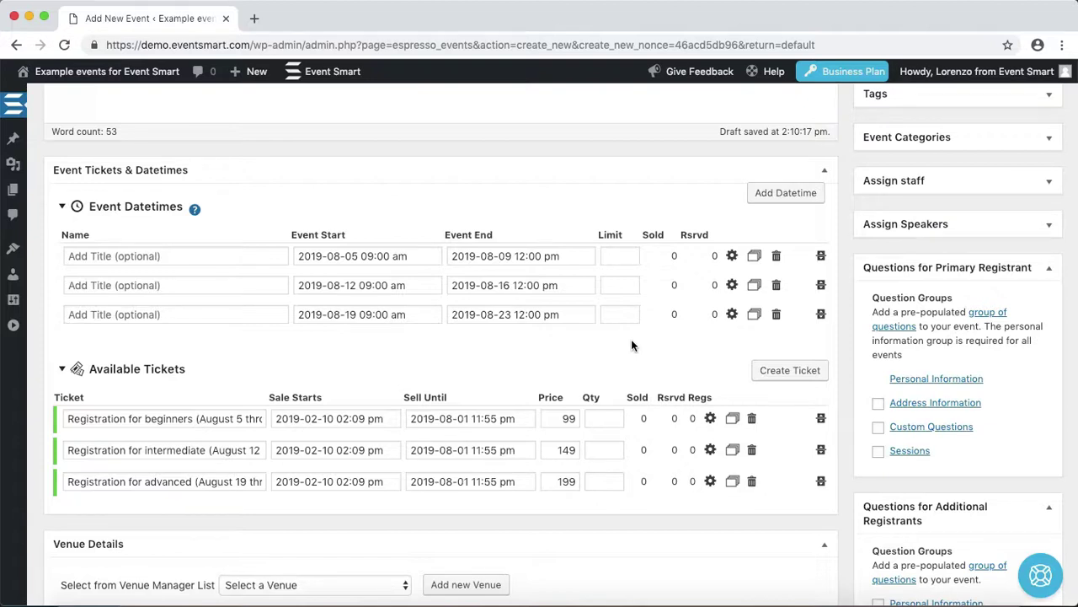
Set the attendee limit of each of the three event datetimes to 25
{"action": "left_click", "coordinate": [626, 256]}
{"action": "left_click", "coordinate": [624, 345]}
{"action": "left_click", "coordinate": [627, 285]}
{"action": "type", "text": "25"}
{"action": "left_click", "coordinate": [651, 346]}
{"action": "left_click", "coordinate": [627, 317]}
{"action": "type", "text": "25"}
{"action": "left_click", "coordinate": [663, 340]}
Save the event as a draft and open its preview page in a new browser tab
{"action": "scroll", "coordinate": [841, 364], "scroll_direction": "up", "scroll_amount": 10}
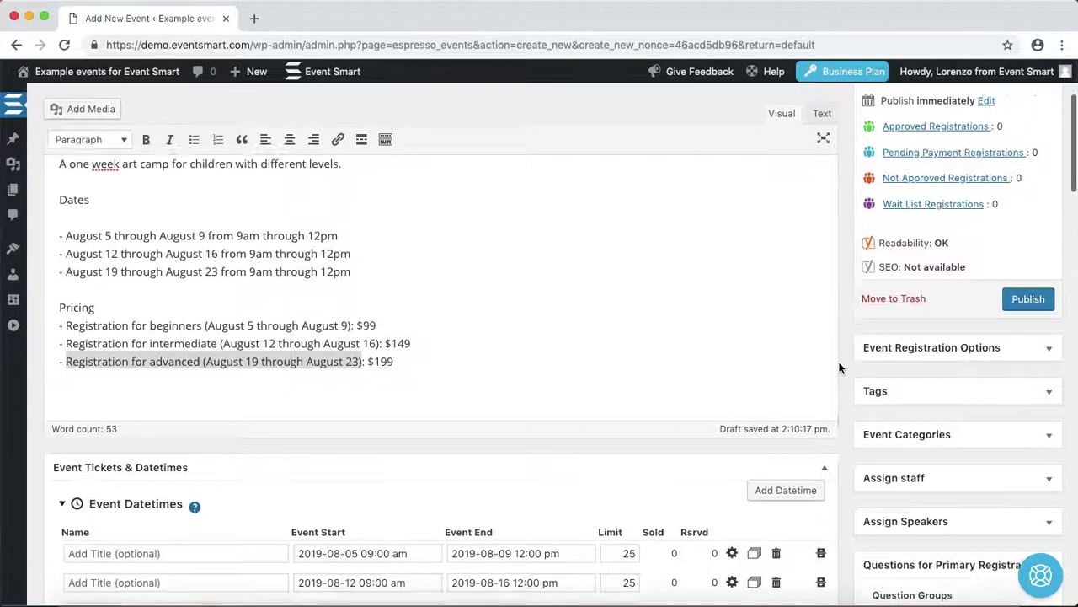
{"action": "left_click", "coordinate": [898, 208]}
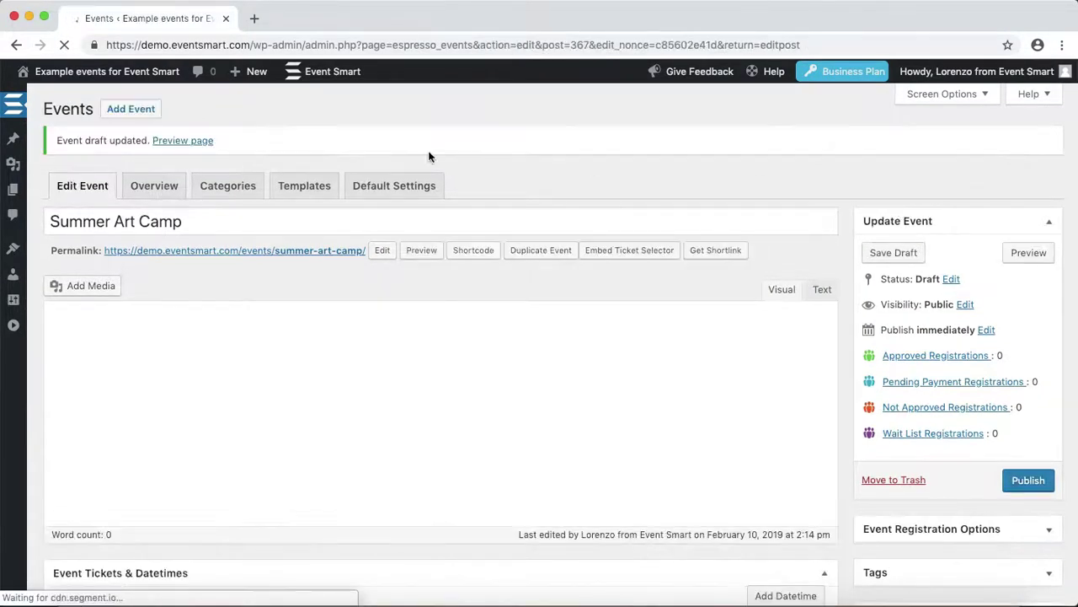
{"action": "right_click", "coordinate": [190, 141]}
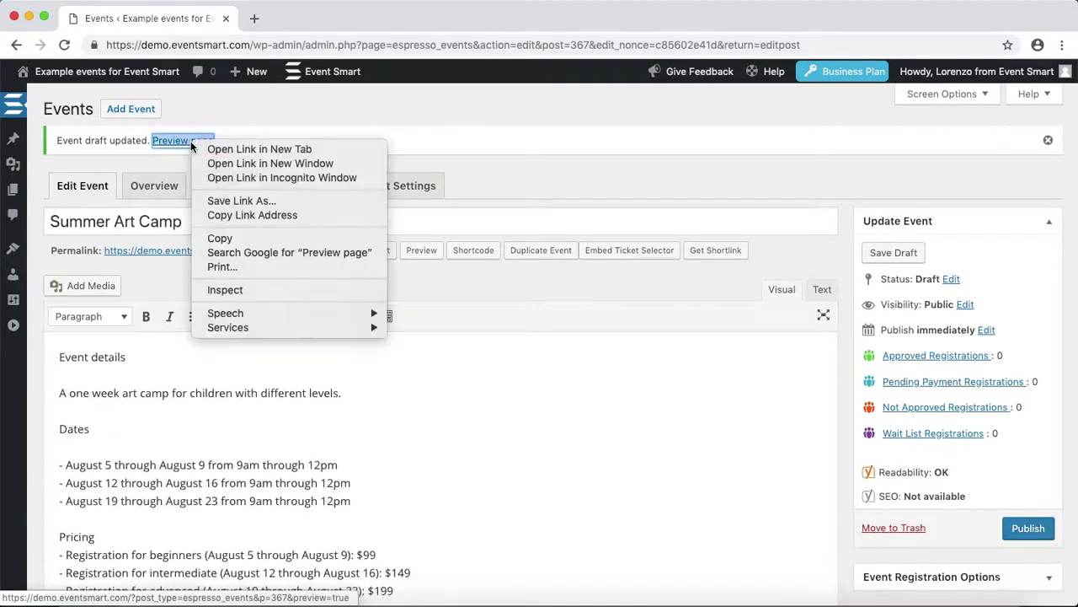
{"action": "left_click", "coordinate": [277, 149]}
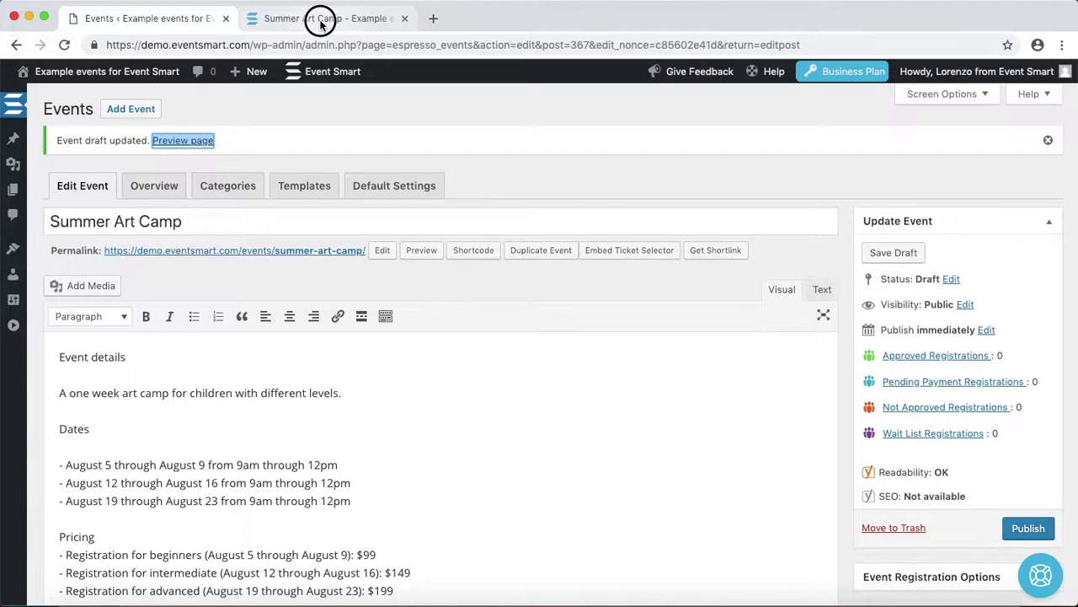
{"action": "left_click", "coordinate": [320, 22]}
Select a quantity of 1 for the beginners, intermediate and advanced tickets in the previewed event's ticket selector
{"action": "scroll", "coordinate": [494, 257], "scroll_direction": "down", "scroll_amount": 2}
{"action": "scroll", "coordinate": [494, 261], "scroll_direction": "down", "scroll_amount": 5}
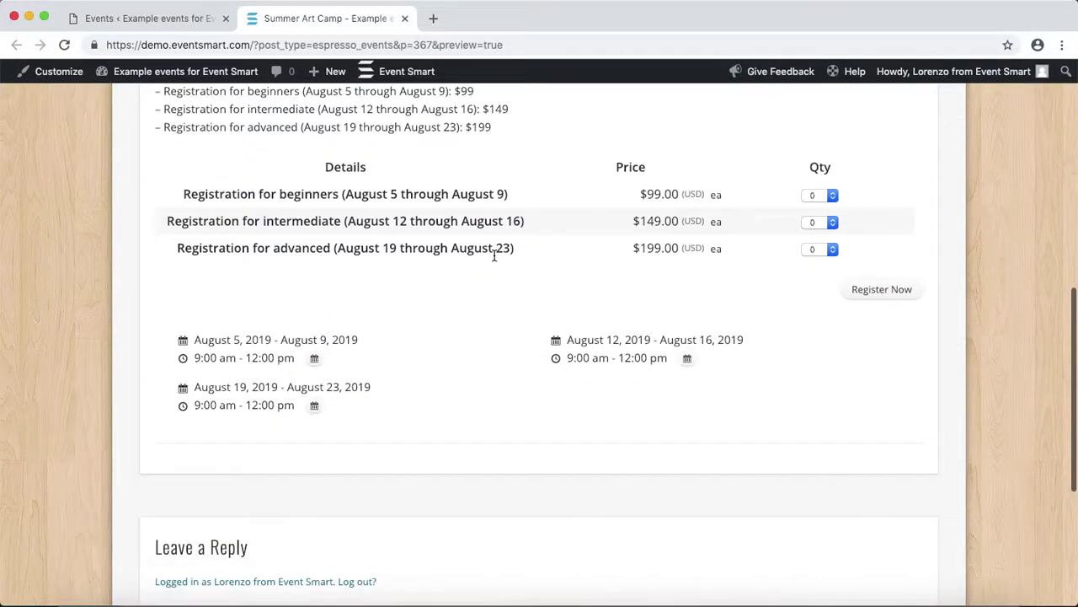
{"action": "scroll", "coordinate": [431, 227], "scroll_direction": "up", "scroll_amount": 2}
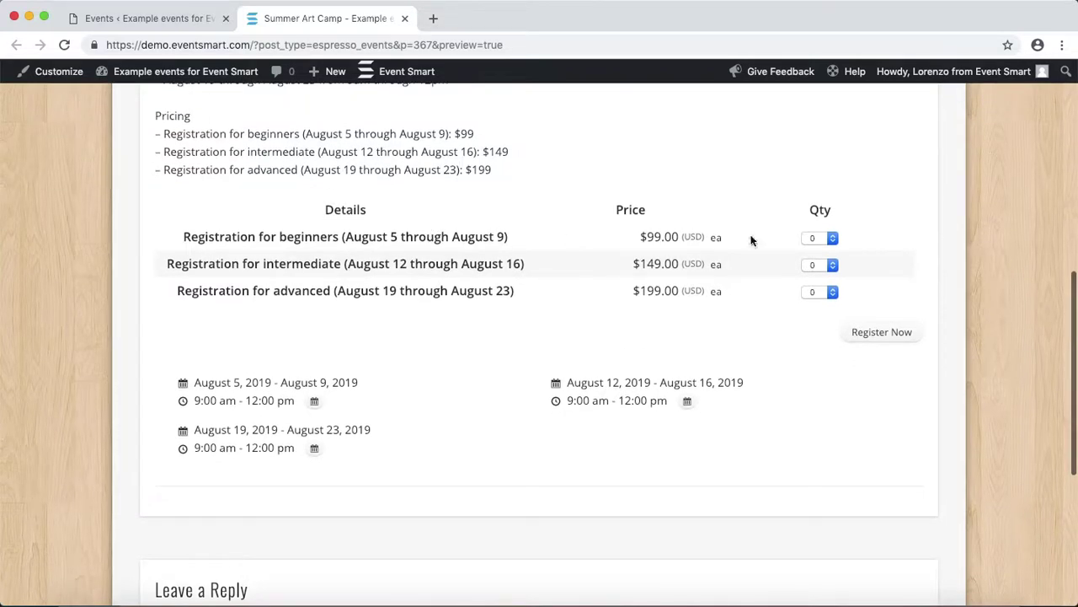
{"action": "scroll", "coordinate": [815, 238], "scroll_direction": "down", "scroll_amount": 1}
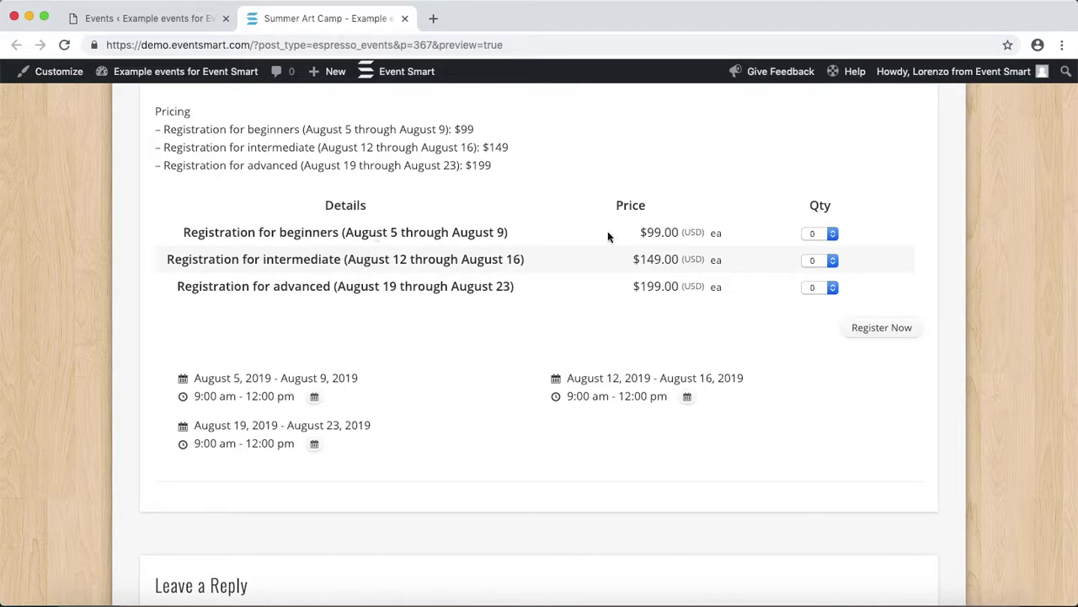
{"action": "left_click", "coordinate": [832, 234]}
{"action": "left_click", "coordinate": [825, 246]}
{"action": "left_click", "coordinate": [761, 339]}
{"action": "left_click", "coordinate": [823, 260]}
{"action": "left_click", "coordinate": [822, 273]}
{"action": "left_click", "coordinate": [830, 289]}
{"action": "left_click", "coordinate": [813, 298]}
{"action": "left_click", "coordinate": [721, 346]}
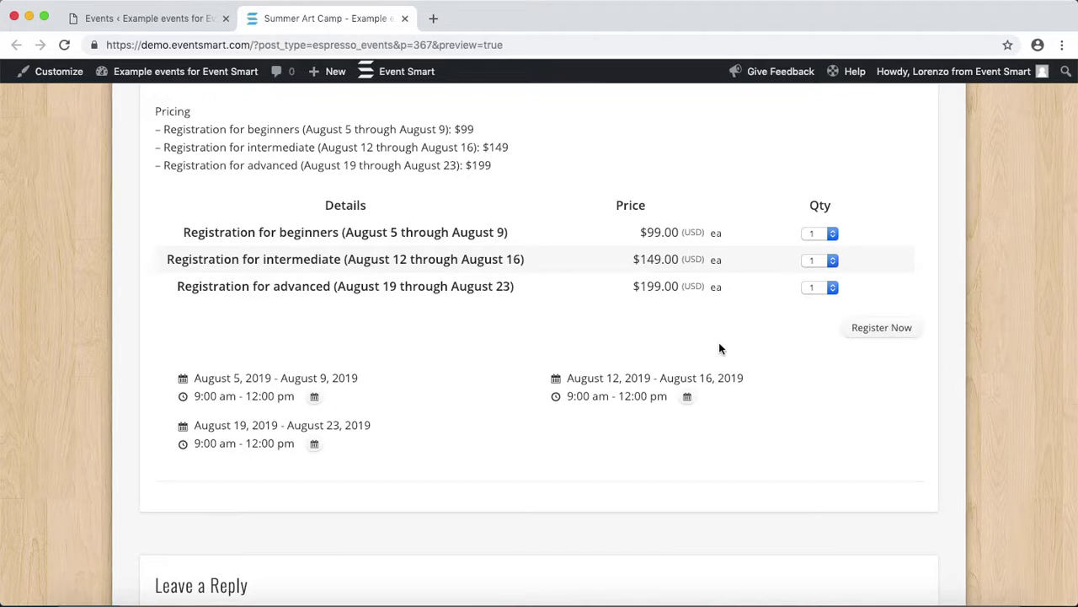